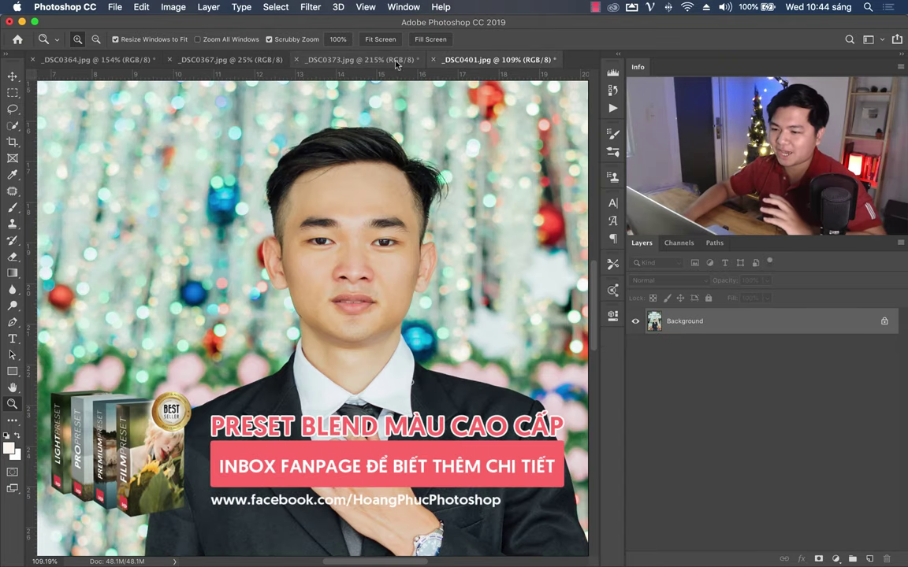
Compare the open photos and zoom around the Christmas-background _DSC0401 portrait
left_click(358, 59)
left_click(189, 59)
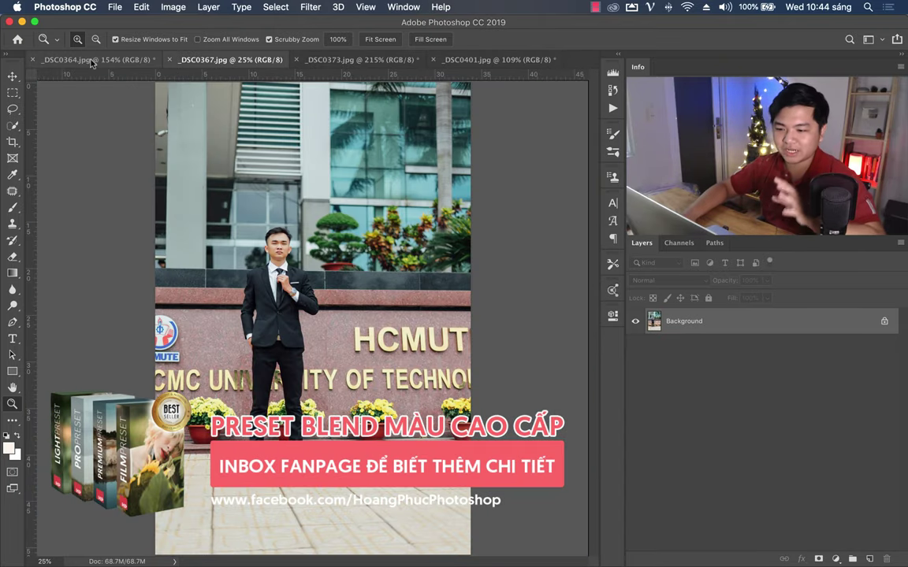
left_click(92, 60)
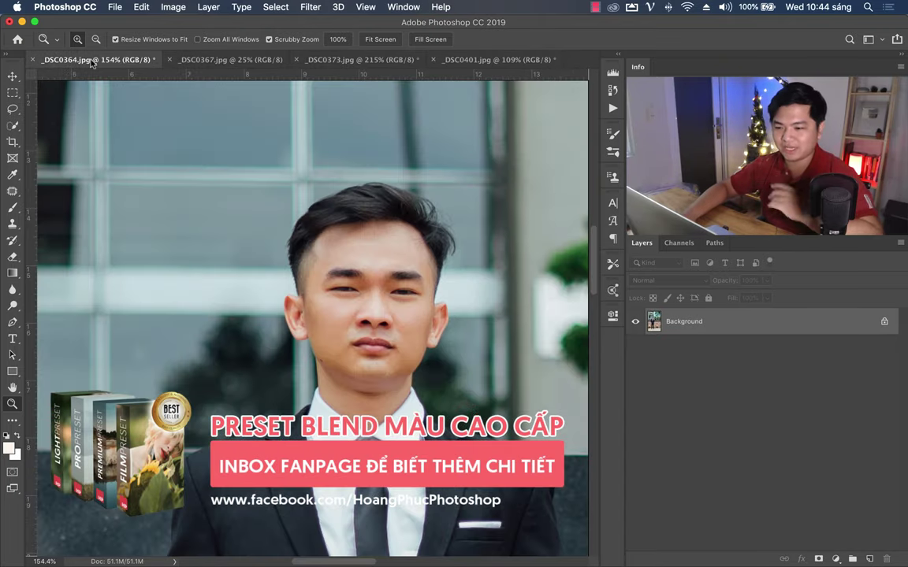
left_click(212, 60)
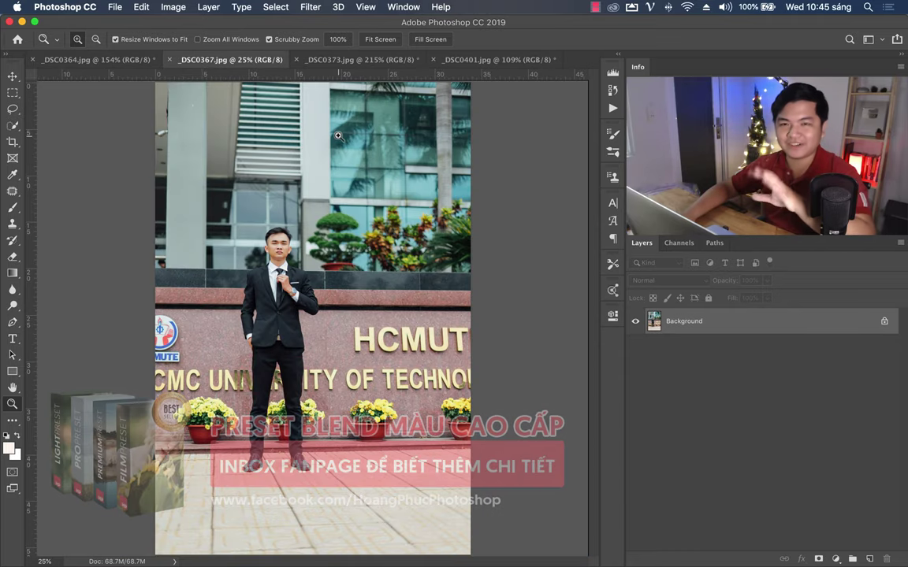
left_click(361, 60)
left_click(498, 60)
left_click_drag(342, 286, 277, 293)
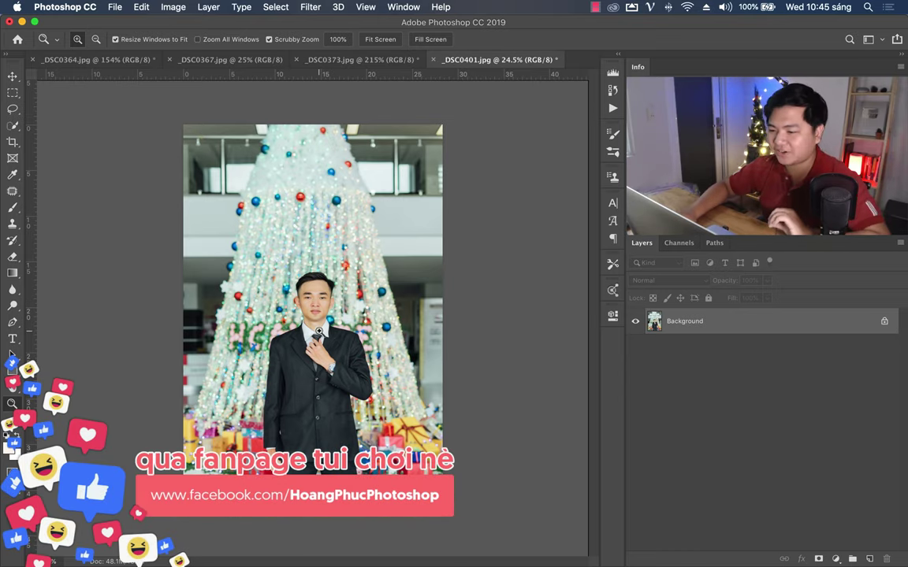
left_click_drag(321, 318, 405, 312)
Flip between _DSC0367 and _DSC0364, then return to the full _DSC0401 Christmas photo
key("ctrl+shift+Tab")
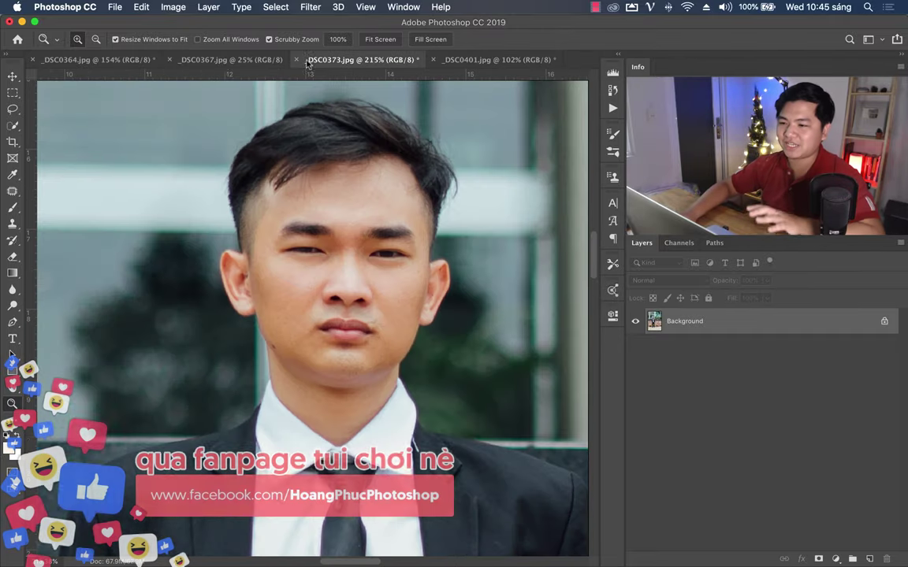
key("ctrl+shift+Tab")
key("ctrl+shift+Tab")
left_click(232, 60)
left_click(99, 60)
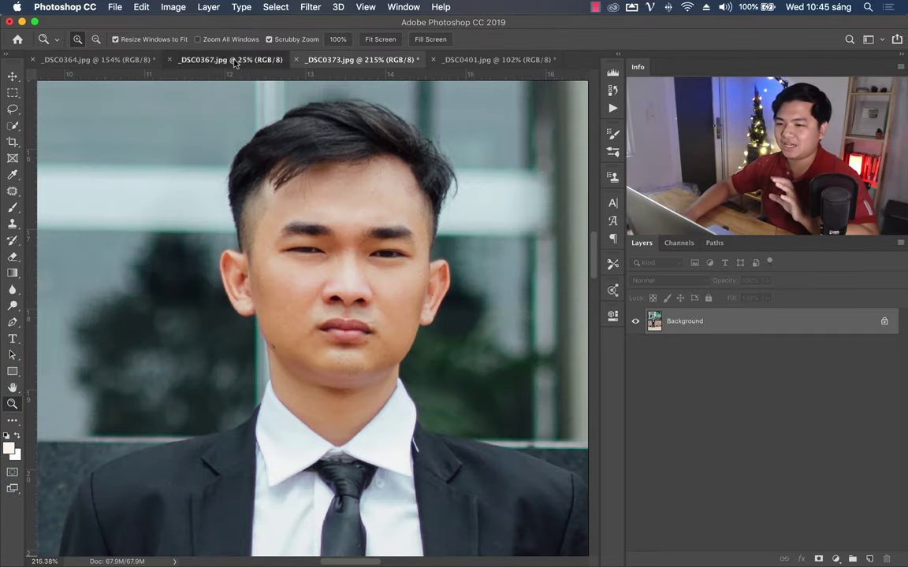
left_click(228, 60)
left_click(99, 60)
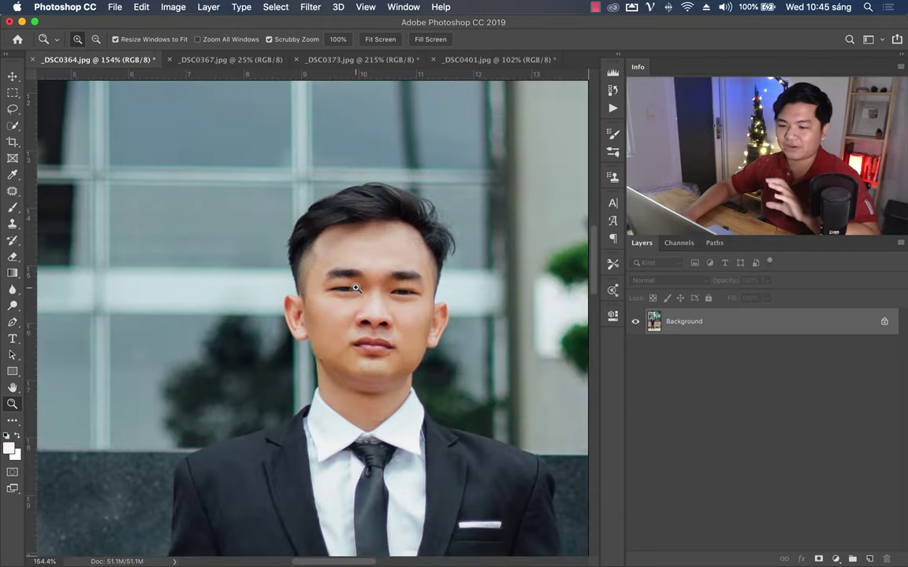
left_click(482, 59)
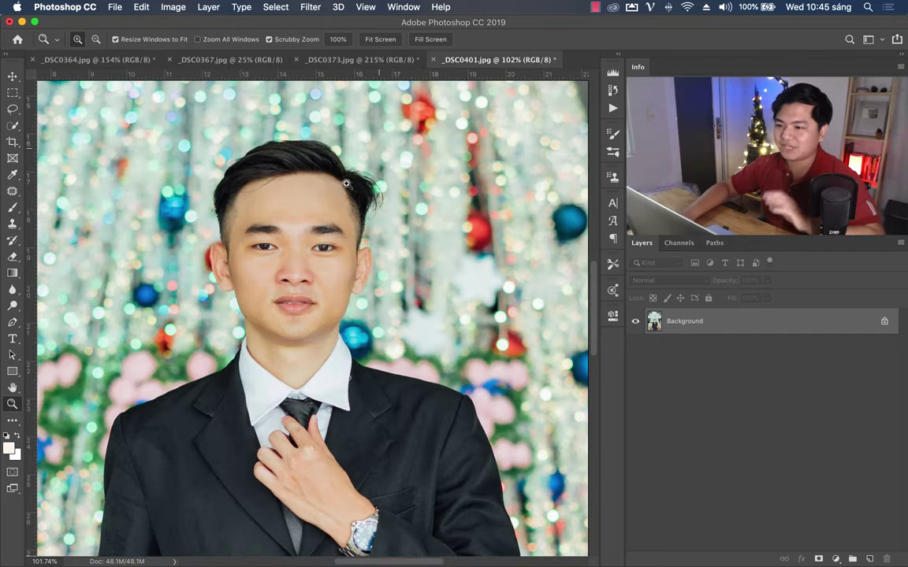
mouse_move(303, 259)
left_mouse_down()
mouse_move(244, 272)
mouse_move(296, 271)
mouse_move(376, 324)
left_mouse_up()
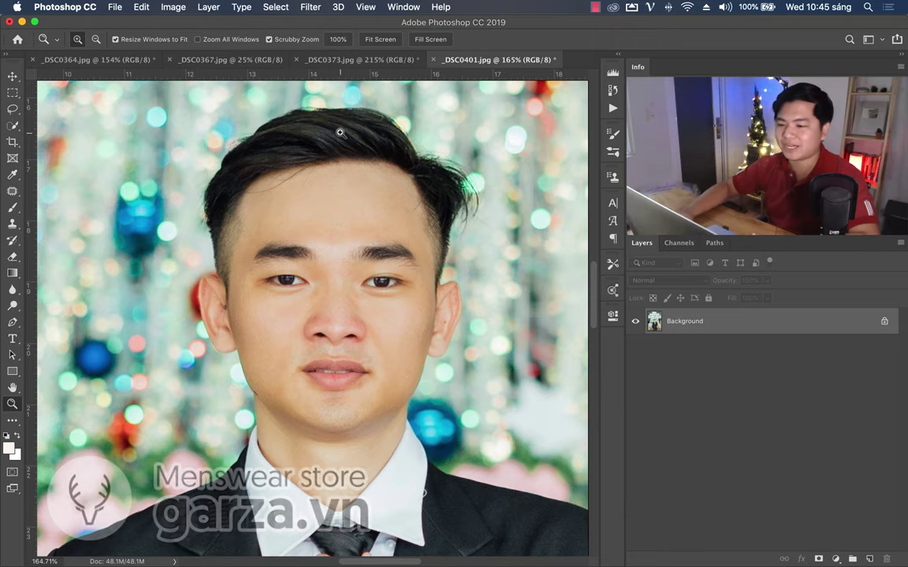
Draw a freehand Lasso selection around both eyes and eyebrows
left_click(13, 109)
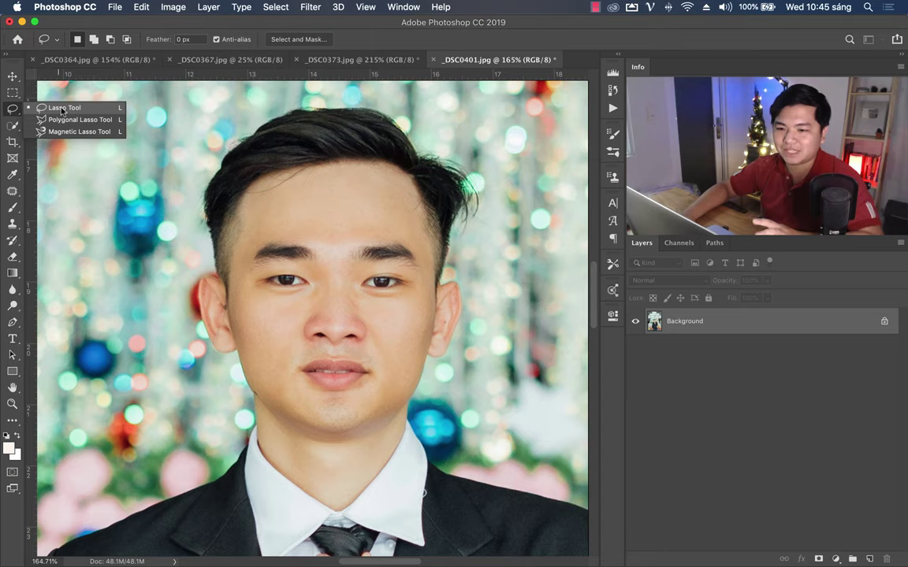
left_click(56, 108)
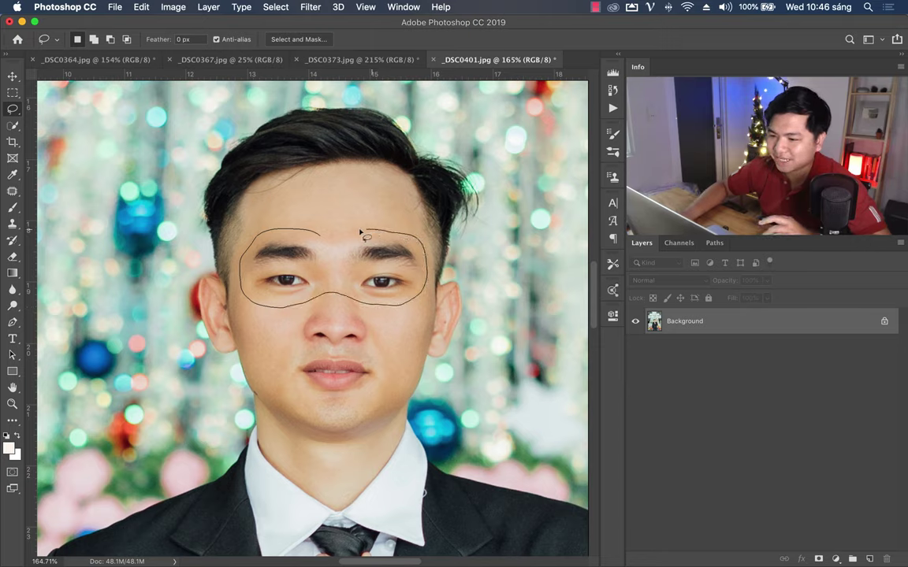
left_click_drag(322, 236, 323, 238)
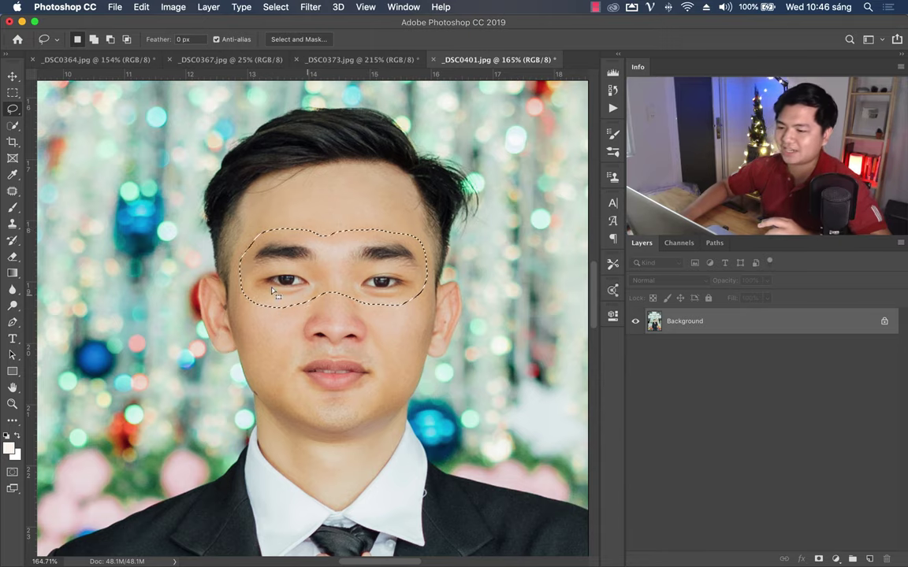
Feather the eye selection by 5 pixels and copy it onto a new Layer 1
right_click(348, 264)
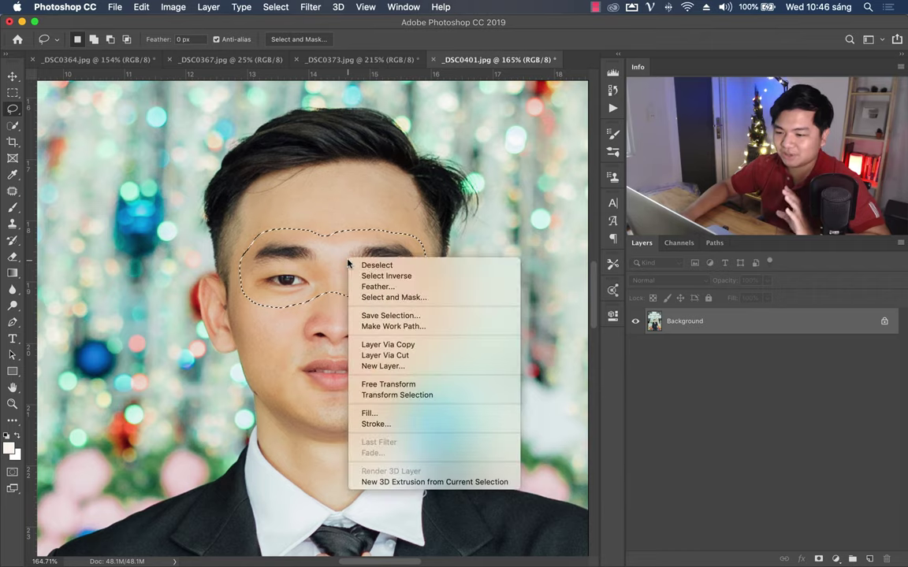
left_click(379, 286)
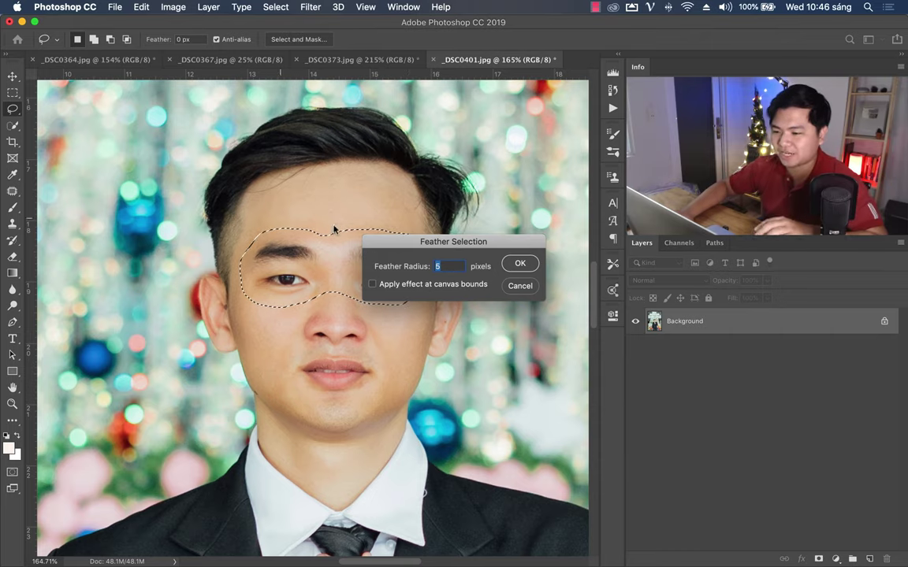
left_click(520, 265)
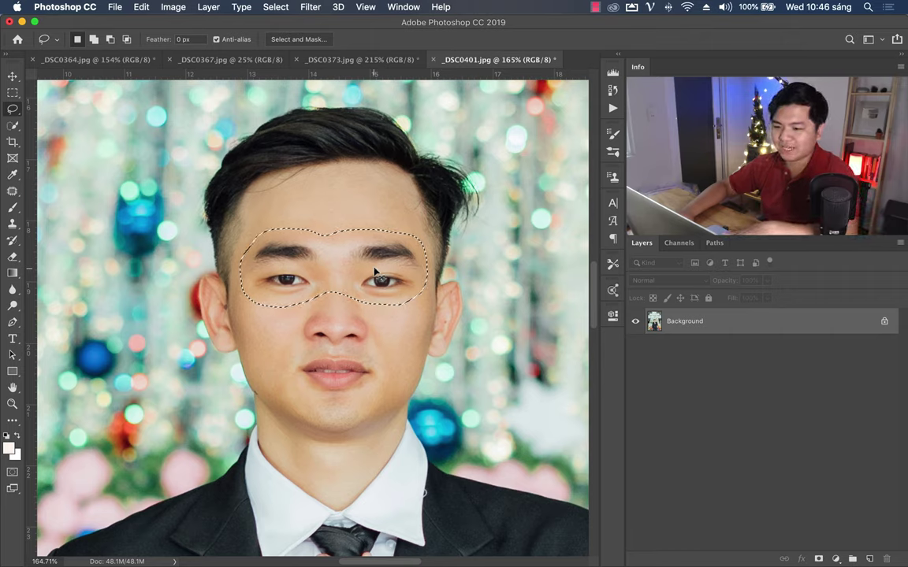
key("ctrl+j")
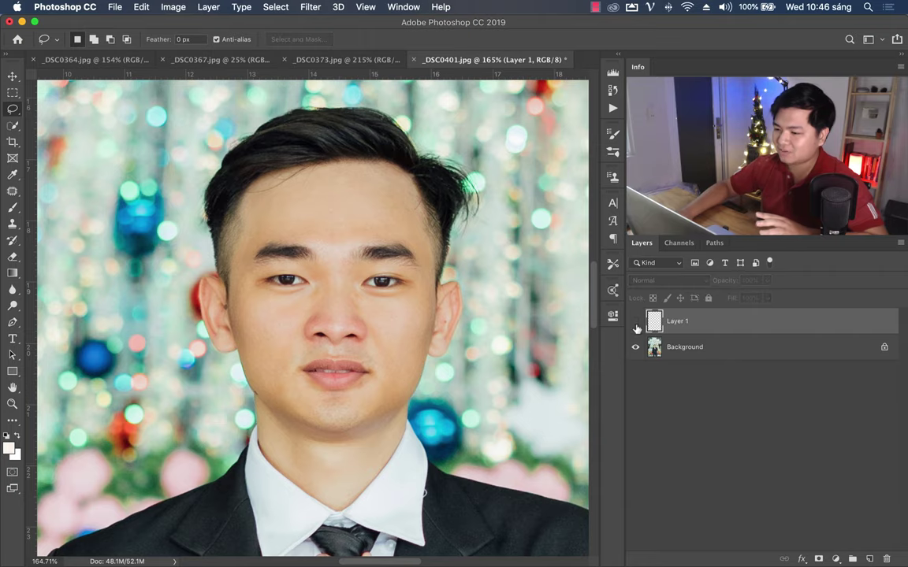
Hide the Background layer and rename Layer 1 to 'con mắt'
left_click(636, 350)
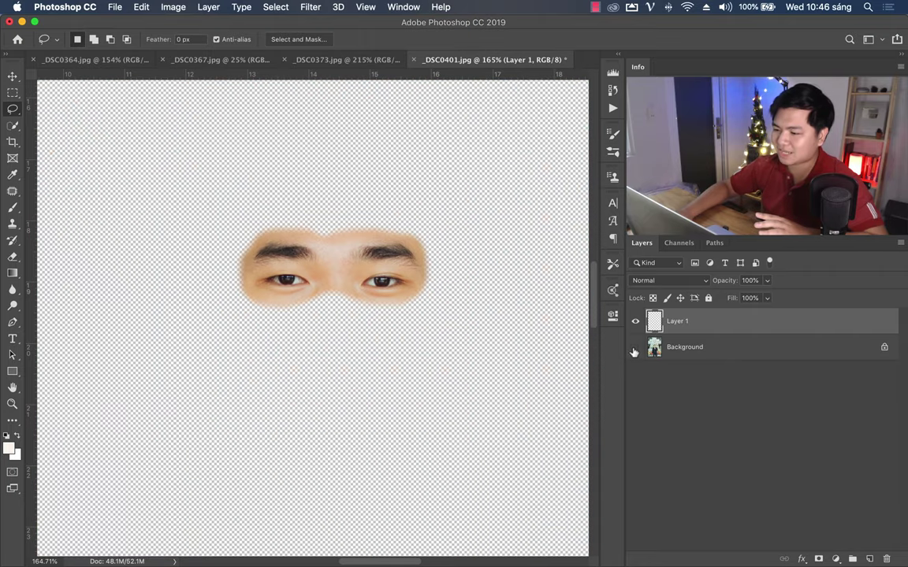
double_click(677, 322)
type("mắt")
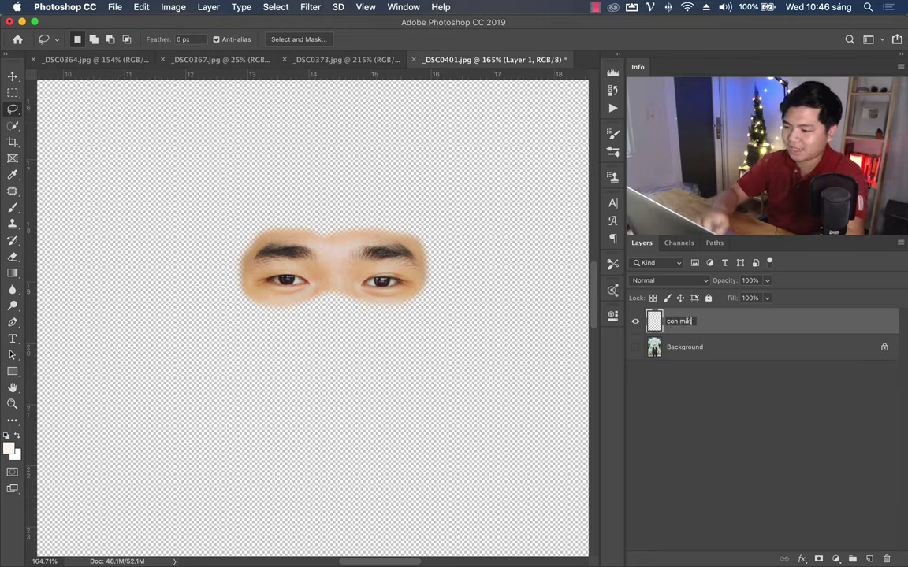
key("Return")
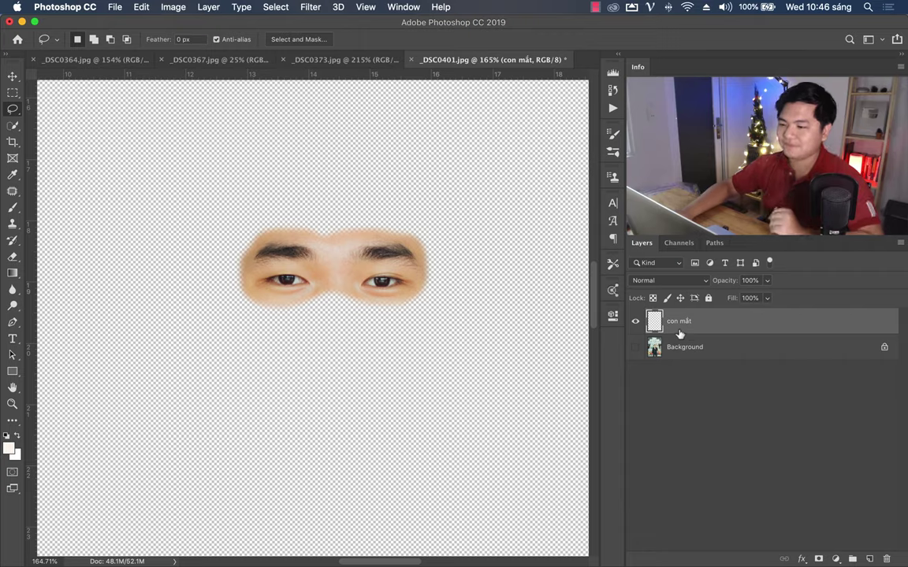
left_click(12, 75)
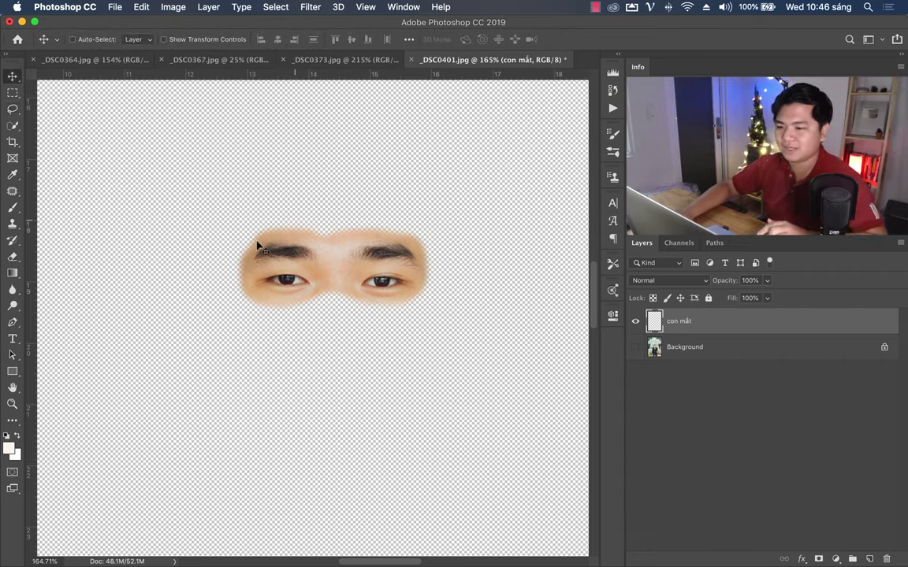
Drag the 'con mắt' layer into _DSC0373 over the face and set its opacity to 54%
left_click_drag(362, 249, 338, 108)
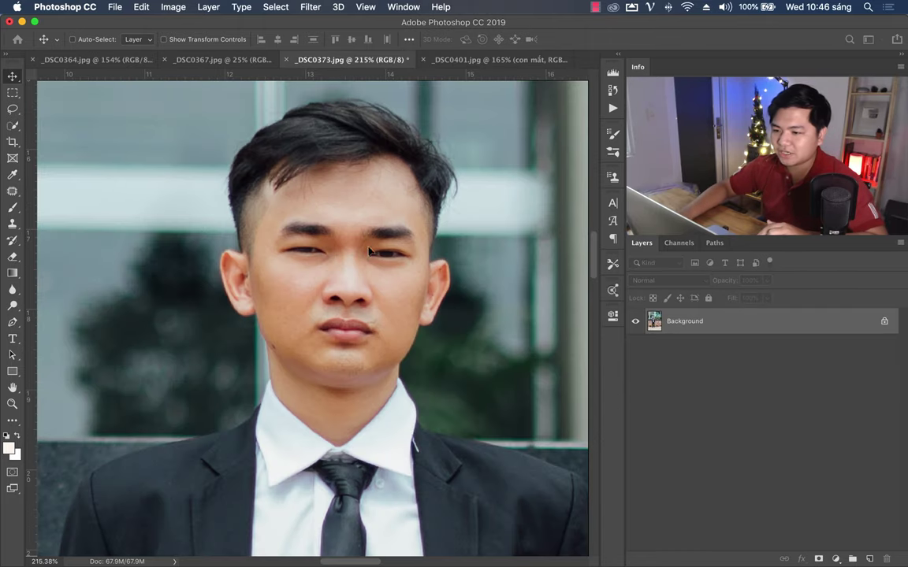
mouse_move(369, 251)
left_mouse_down()
mouse_move(331, 228)
mouse_move(299, 185)
mouse_move(372, 231)
mouse_move(377, 251)
left_mouse_up()
left_click_drag(729, 284, 703, 288)
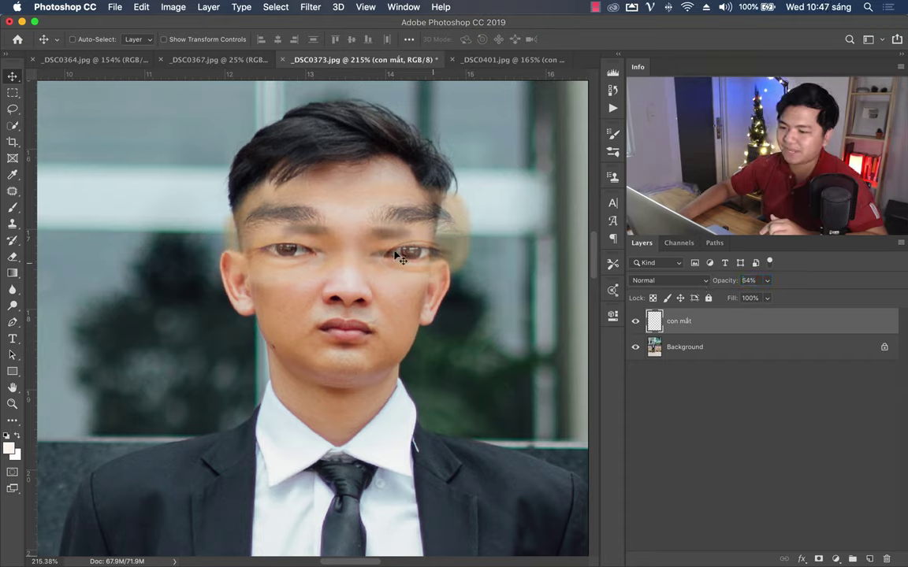
Apply a quick transform to the eyes layer and check the face with the layer hidden
key("ctrl+t")
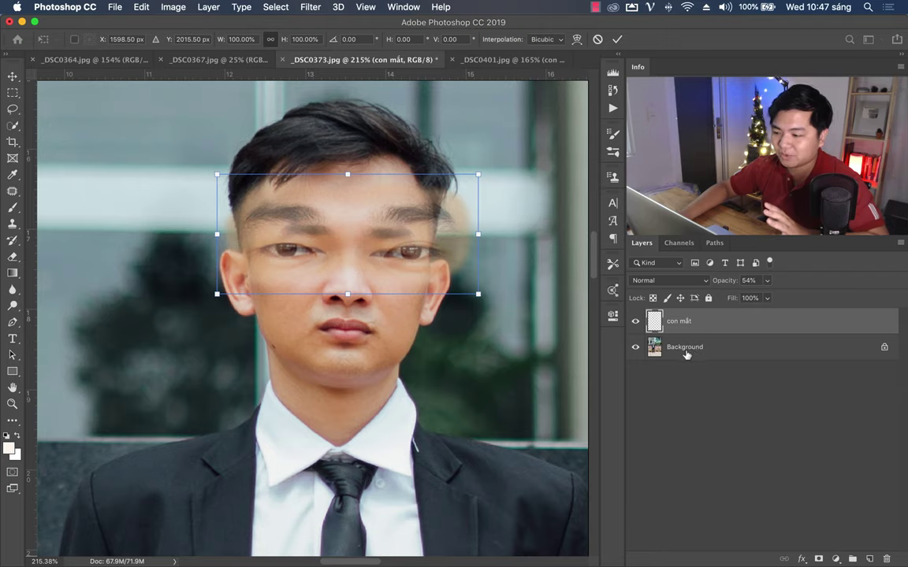
key("Return")
key("ctrl+comma")
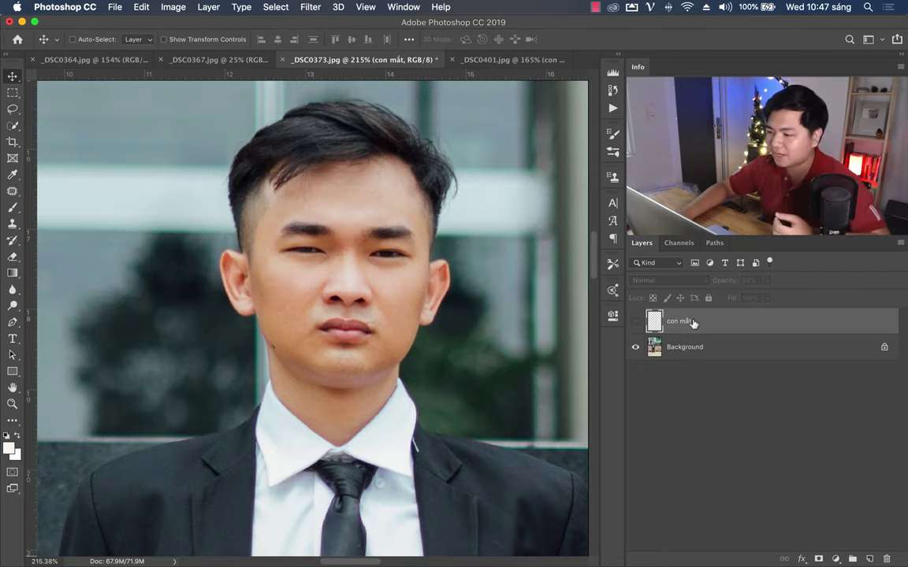
left_click(637, 323)
Rename the layer to 'con mắt mở' and start Edit > Free Transform on it
double_click(686, 321)
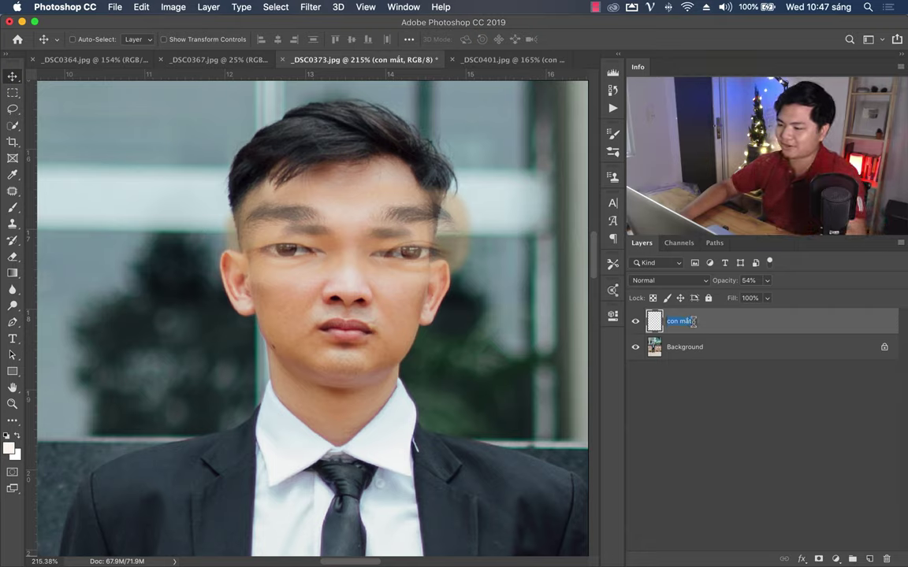
type(" mở")
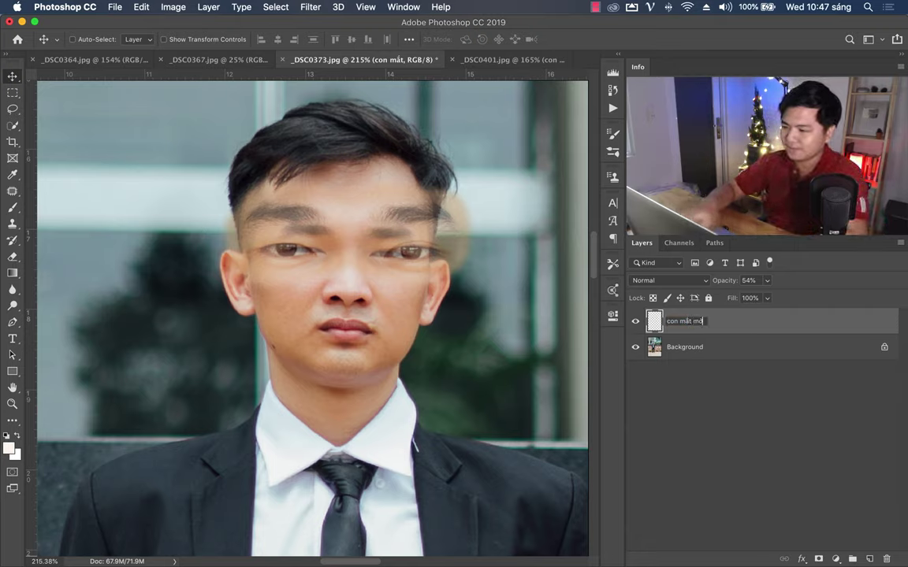
key("Return")
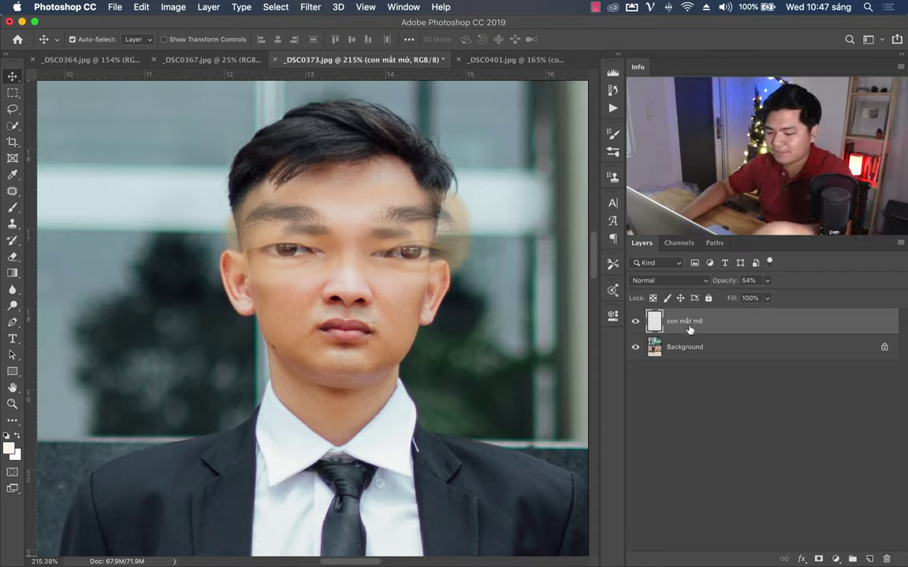
key("ctrl+t")
key("Escape")
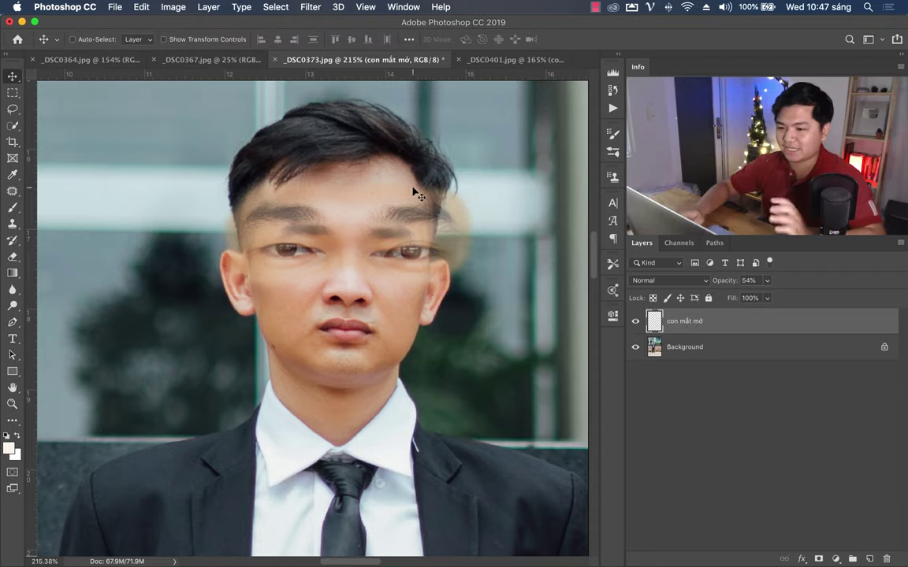
left_click(140, 8)
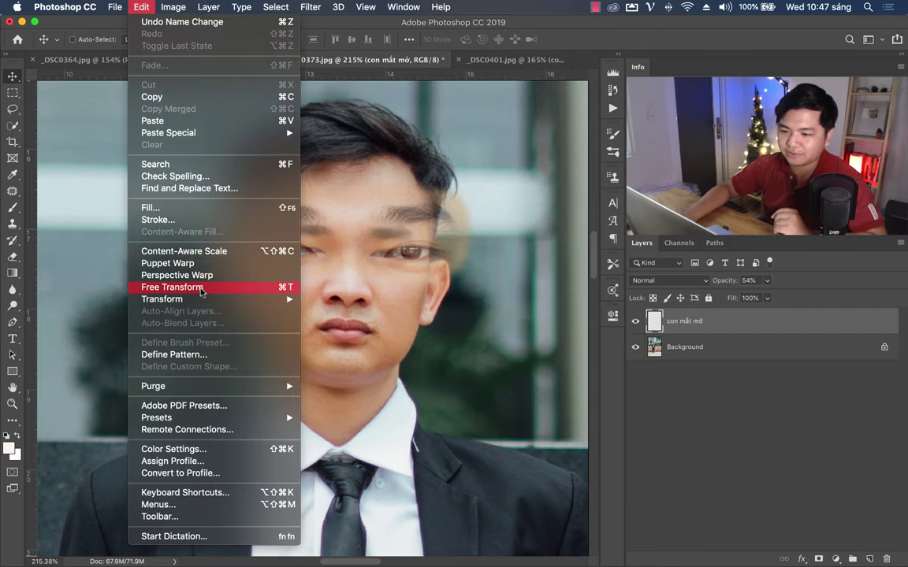
left_click(174, 288)
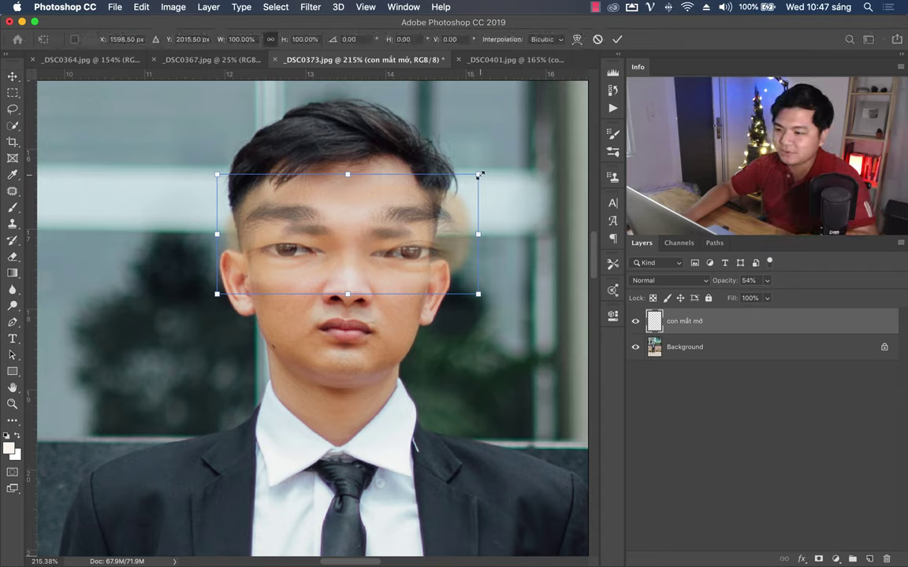
Scale the 'con mắt mở' layer to about 69% and position it over the face's eyes
left_click_drag(479, 175, 449, 195)
mouse_move(448, 191)
left_mouse_down()
mouse_move(424, 234)
mouse_move(432, 167)
mouse_move(420, 198)
mouse_move(454, 186)
mouse_move(421, 202)
mouse_move(428, 197)
left_mouse_up()
mouse_move(316, 221)
left_mouse_down()
mouse_move(392, 238)
mouse_move(366, 280)
left_mouse_up()
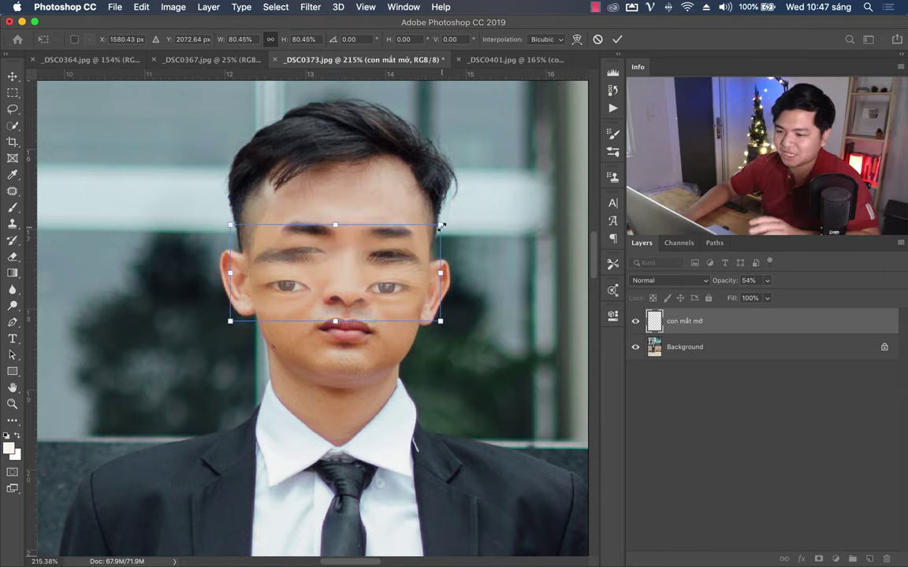
mouse_move(440, 224)
left_mouse_down()
mouse_move(429, 149)
mouse_move(339, 220)
mouse_move(446, 185)
mouse_move(464, 160)
mouse_move(430, 204)
mouse_move(458, 219)
mouse_move(394, 251)
mouse_move(443, 233)
mouse_move(430, 241)
mouse_move(425, 234)
left_mouse_up()
mouse_move(360, 295)
left_mouse_down()
mouse_move(384, 253)
mouse_move(382, 235)
left_mouse_up()
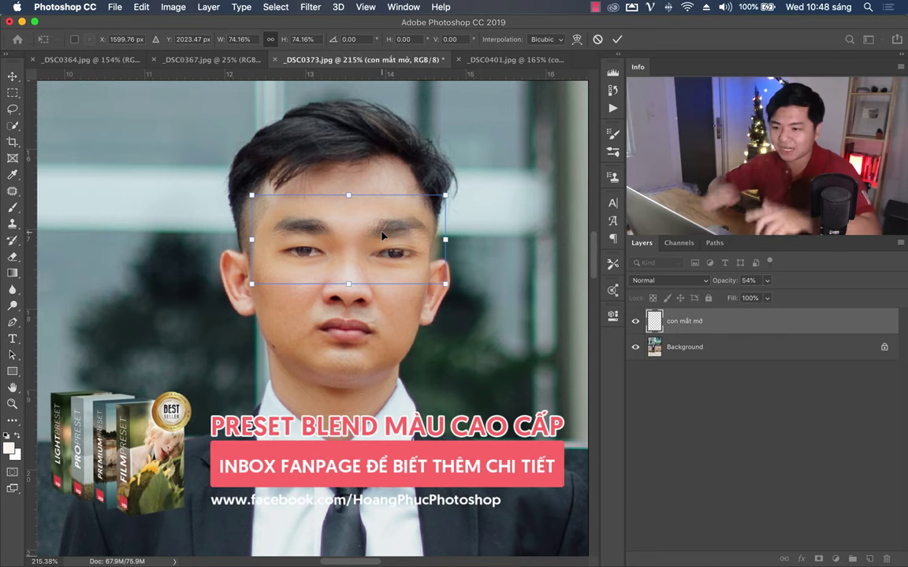
left_click_drag(445, 284, 404, 251)
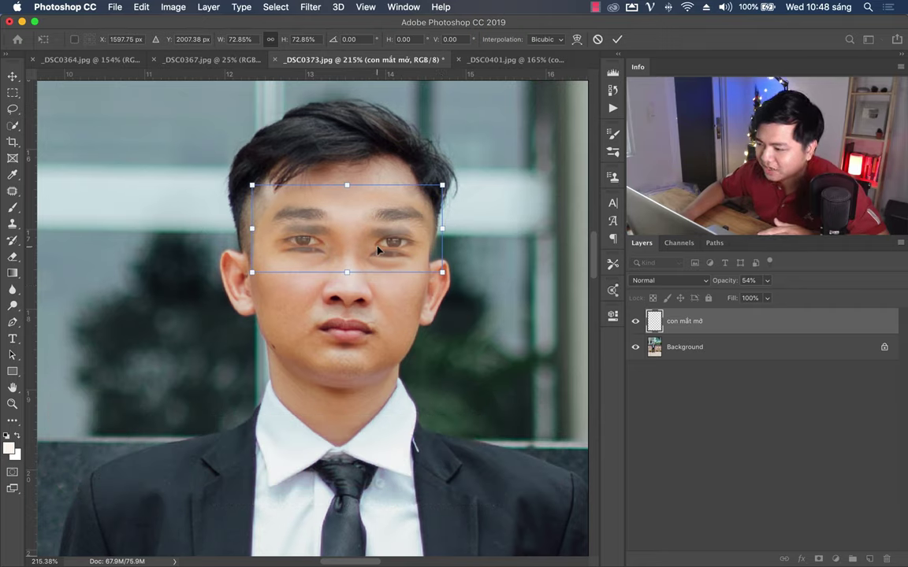
left_click_drag(365, 258, 365, 267)
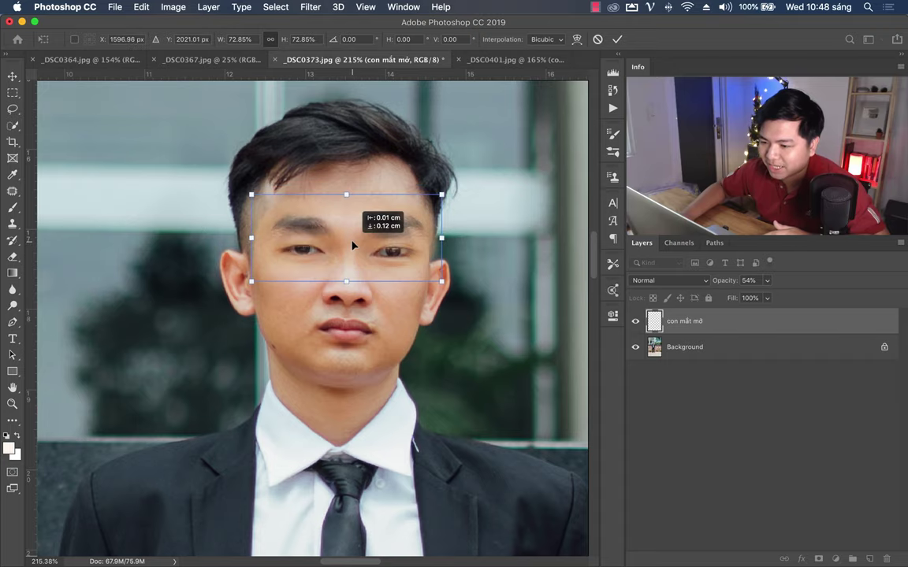
left_click_drag(442, 194, 439, 195)
left_click_drag(355, 258, 358, 259)
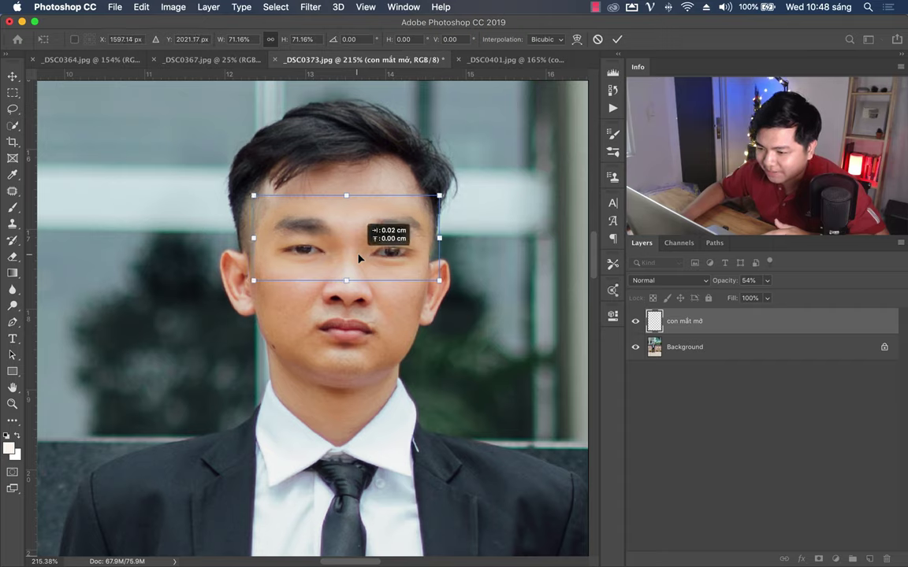
left_click_drag(439, 279, 436, 279)
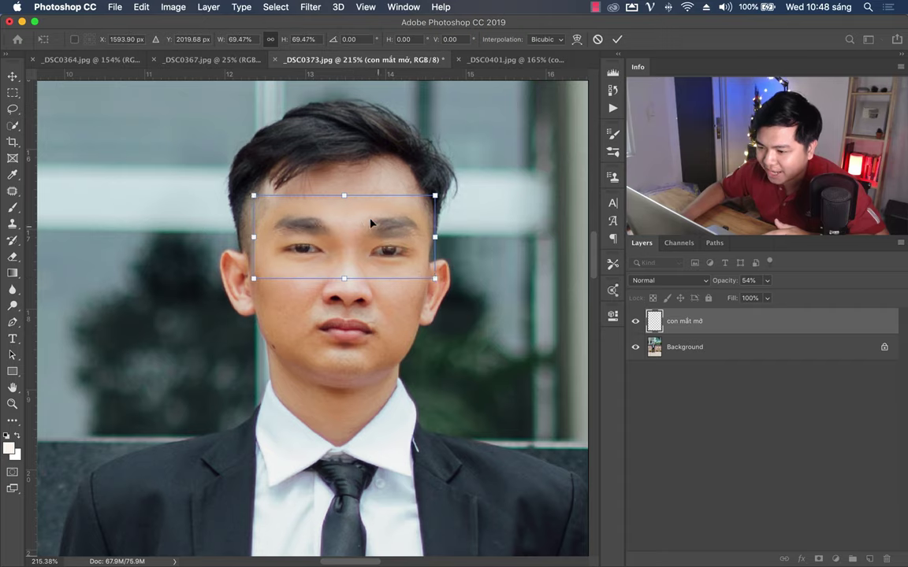
left_click_drag(371, 226, 372, 226)
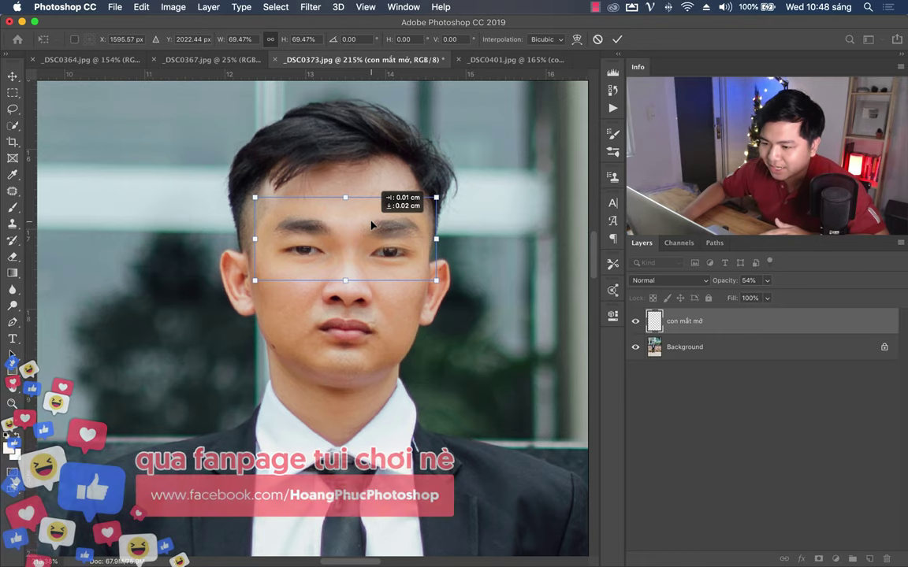
key("Return")
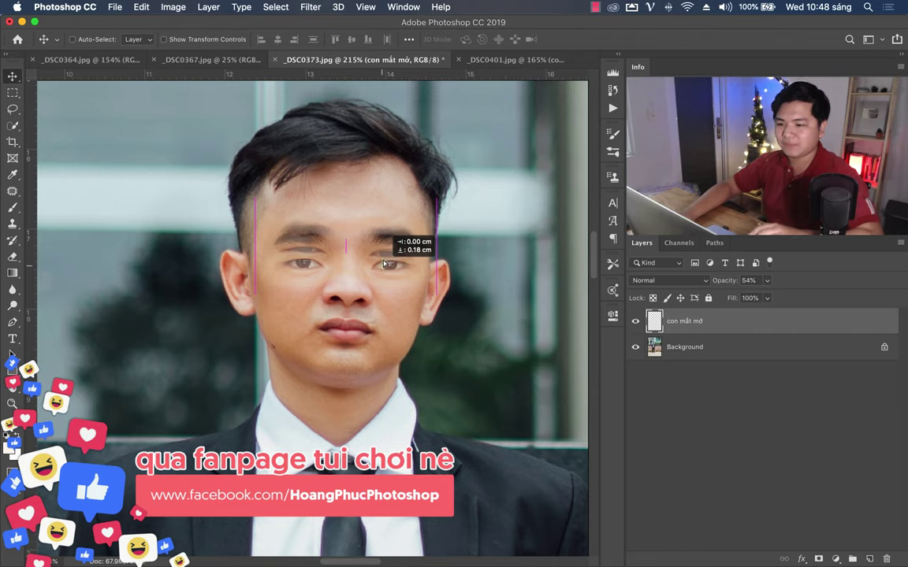
Rotate the eyes layer about 1° to match the face's tilt
left_click_drag(379, 232, 380, 234)
key("ctrl+t")
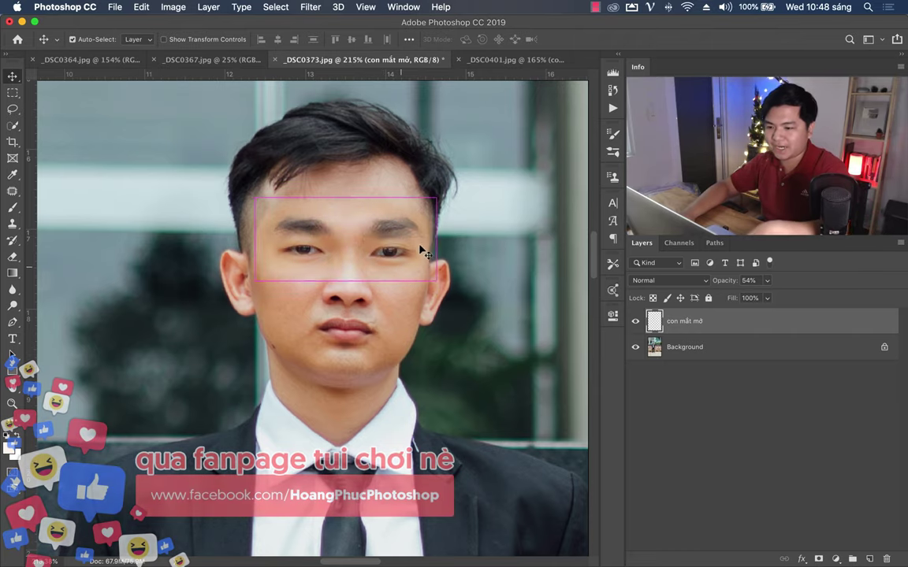
left_click_drag(451, 197, 457, 196)
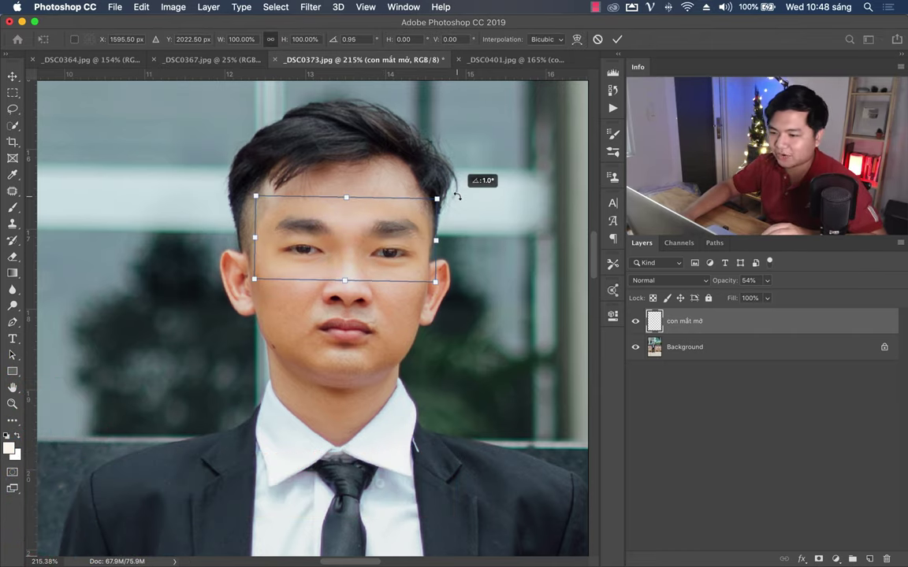
key("Return")
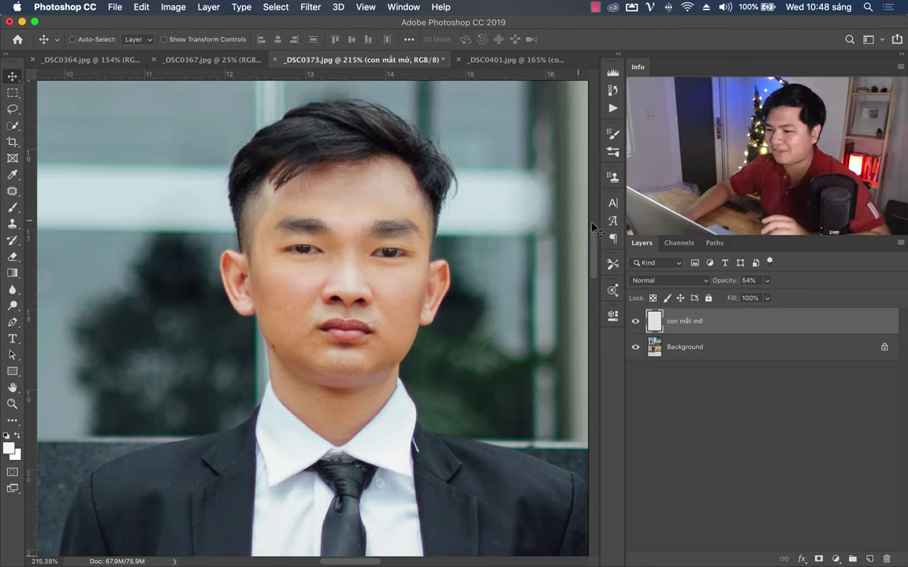
Set the 'con mắt mở' layer opacity to 94% and zoom in on the eyes
left_click(636, 322)
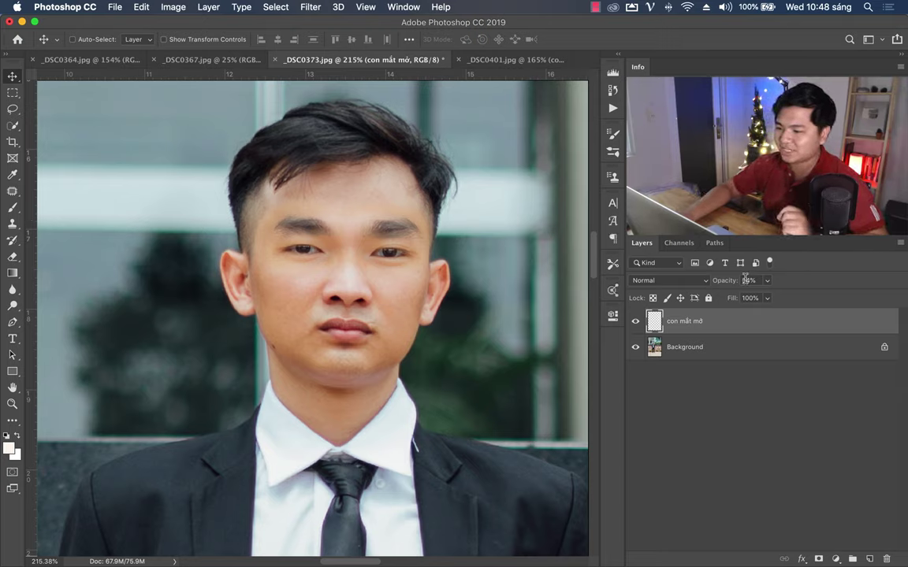
type("94")
key("Return")
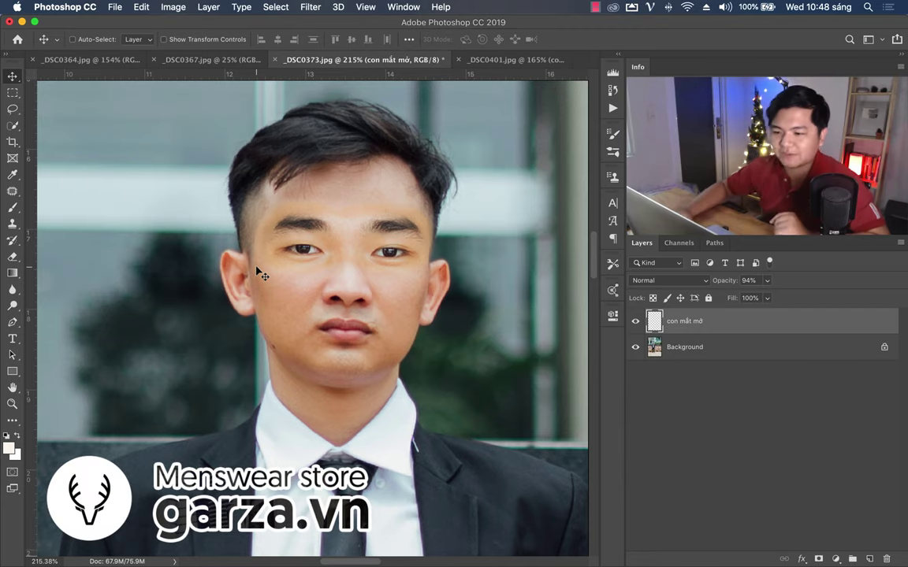
key("z")
mouse_move(296, 220)
left_mouse_down()
mouse_move(343, 217)
mouse_move(343, 245)
mouse_move(301, 279)
left_mouse_up()
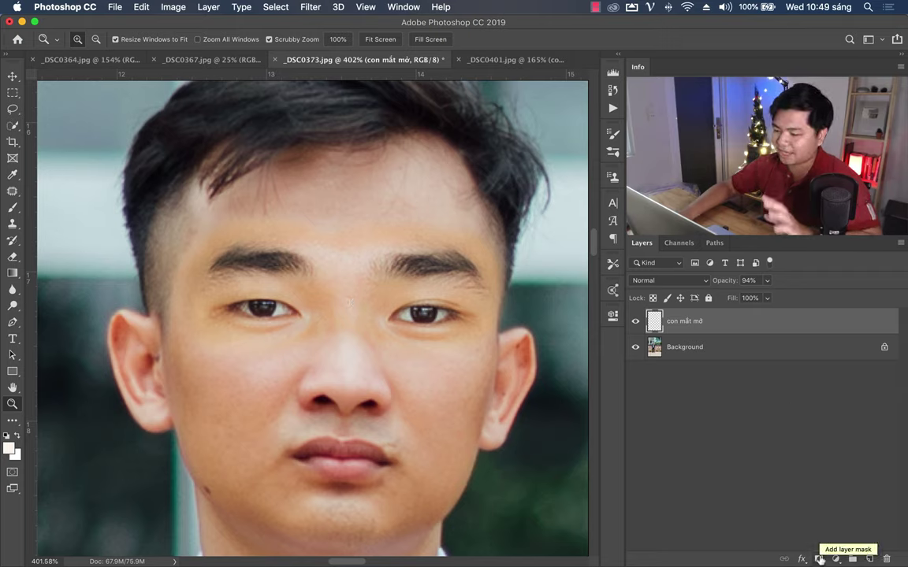
Add a white layer mask and pick the Brush tool with black as the foreground colour
left_click(818, 558)
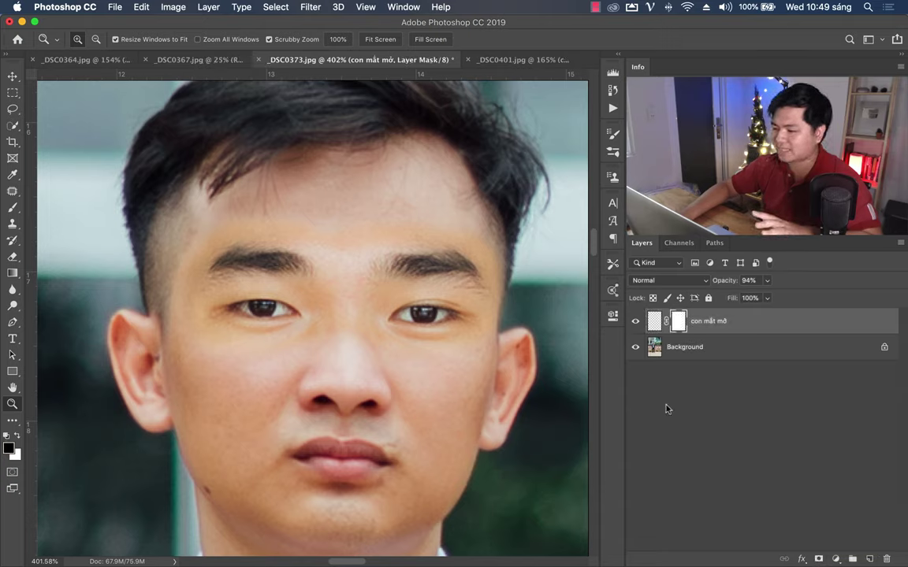
left_click(12, 208)
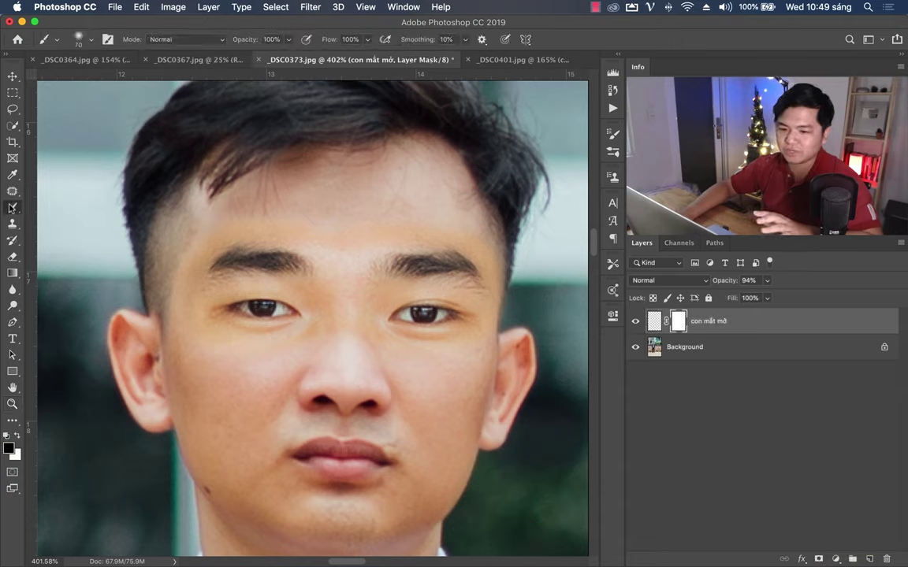
left_click_drag(13, 208, 79, 209)
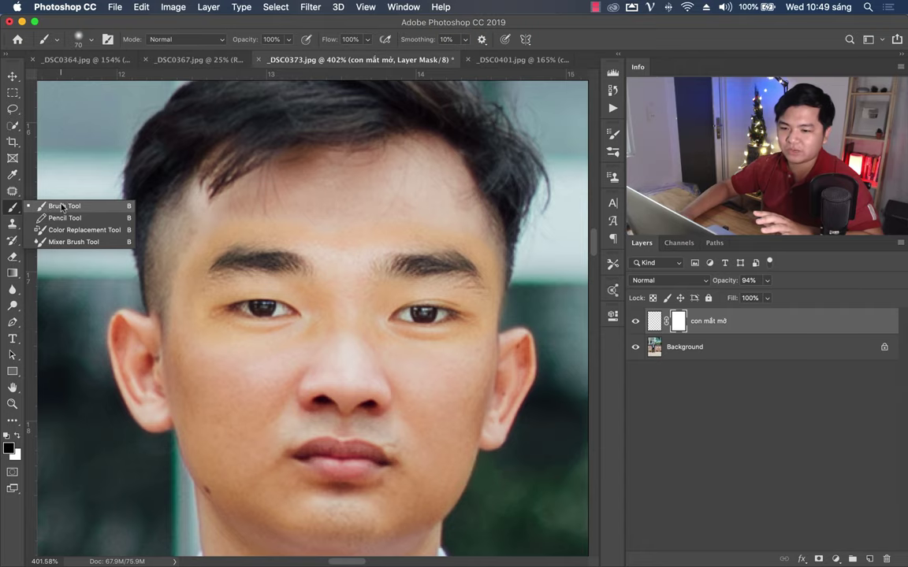
left_click(63, 207)
left_click(9, 446)
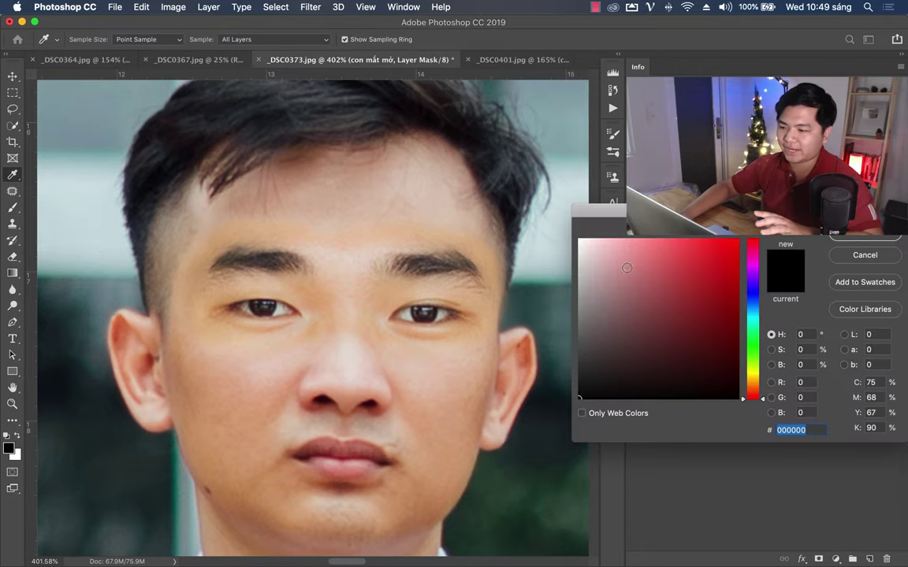
left_click(851, 235)
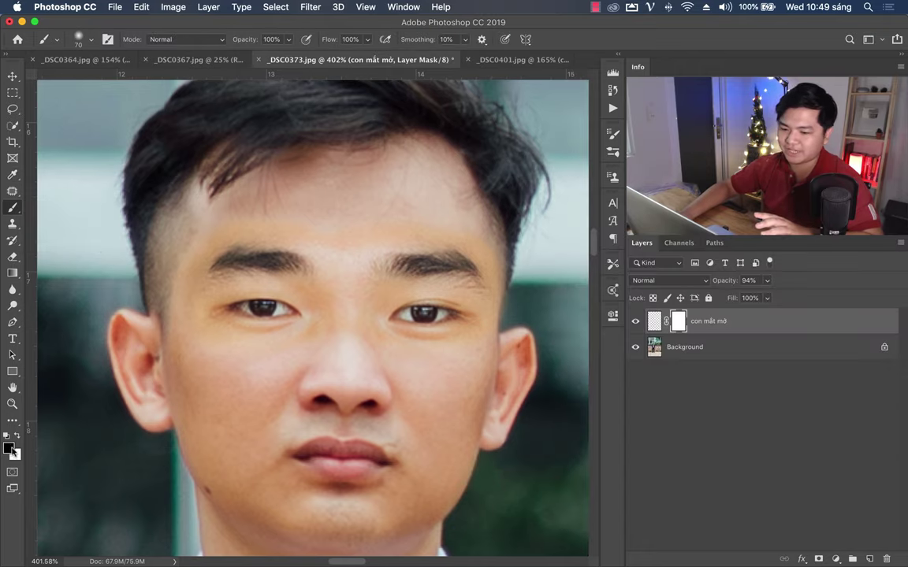
Set a 70 px Soft Round brush at 0% hardness and target the layer mask
right_click(342, 211)
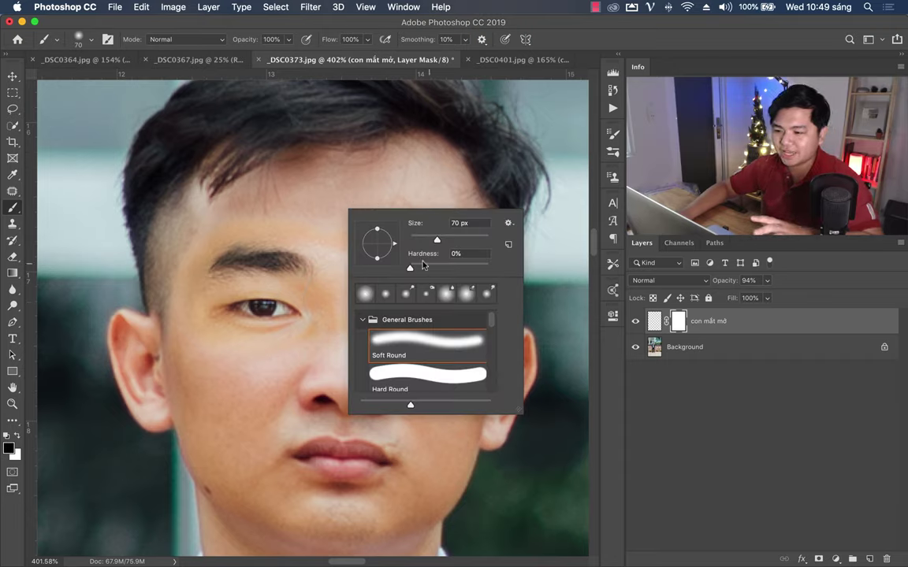
key("Return")
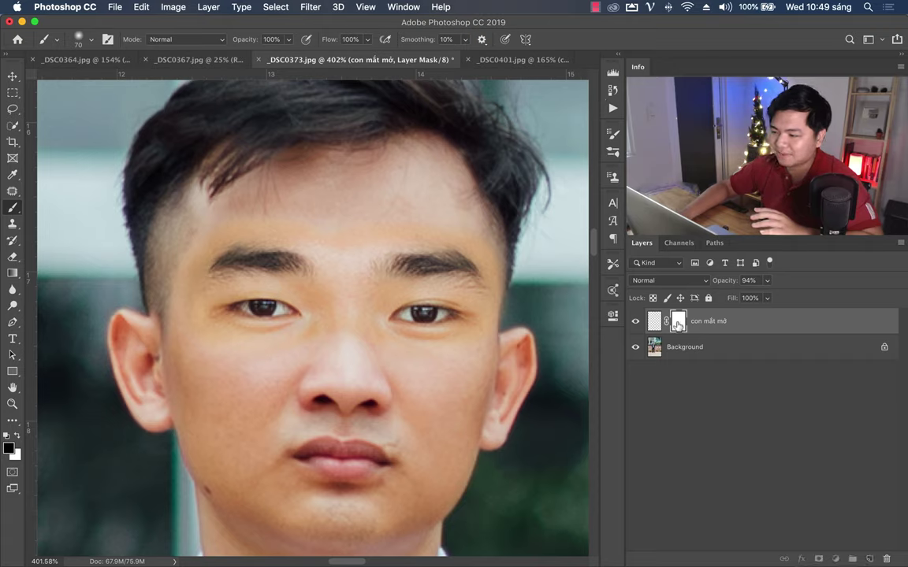
key("ctrl+2")
left_click(679, 323)
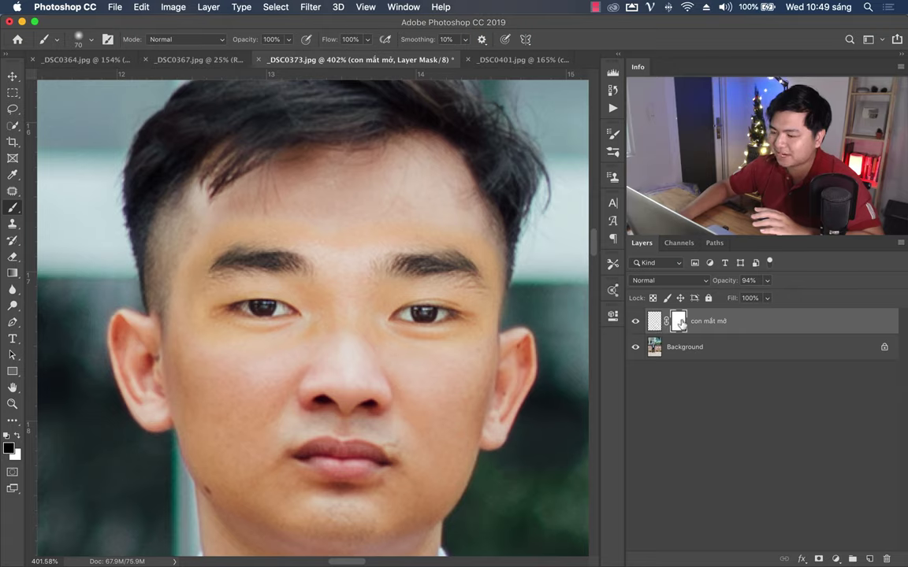
Paint black on the mask across the brow area and down the nose bridge
left_click_drag(340, 238, 187, 228)
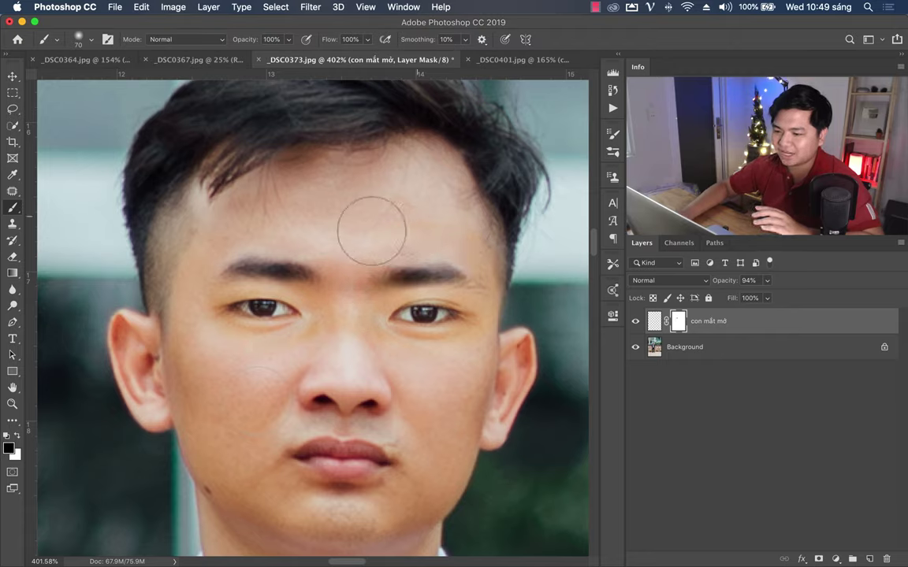
left_click_drag(344, 264, 344, 314)
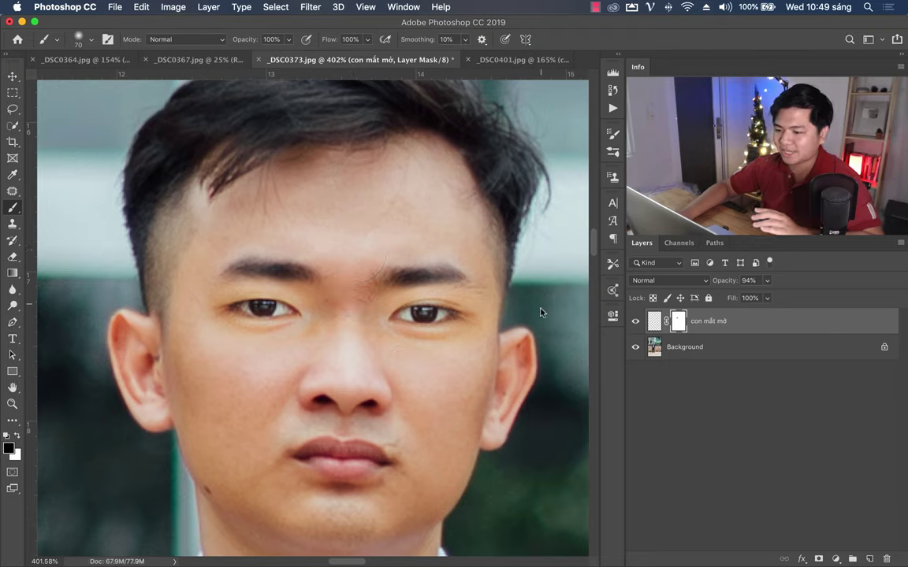
Zoom around the face and toggle the 'con mắt mở' layer repeatedly to compare open and closed eyes
key("z")
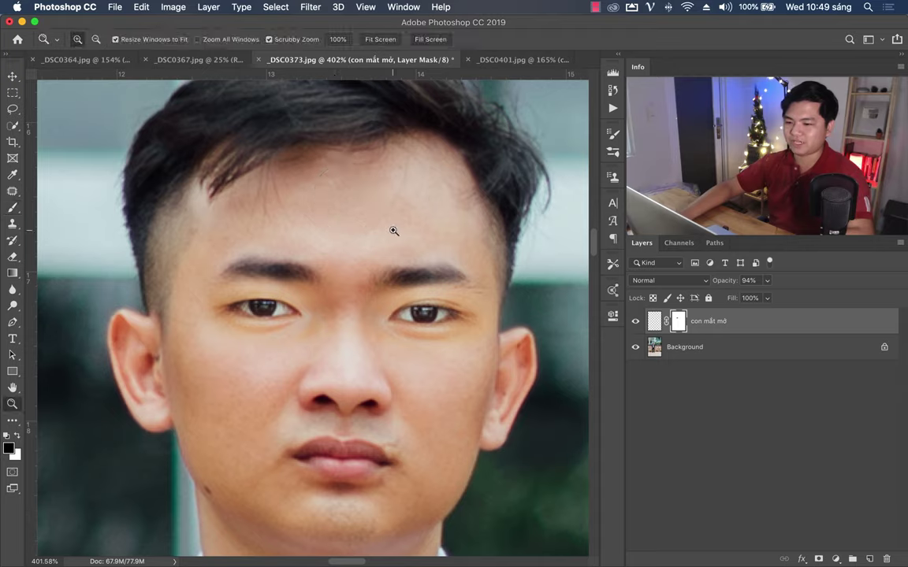
mouse_move(391, 229)
left_mouse_down()
mouse_move(365, 237)
mouse_move(398, 242)
left_mouse_up()
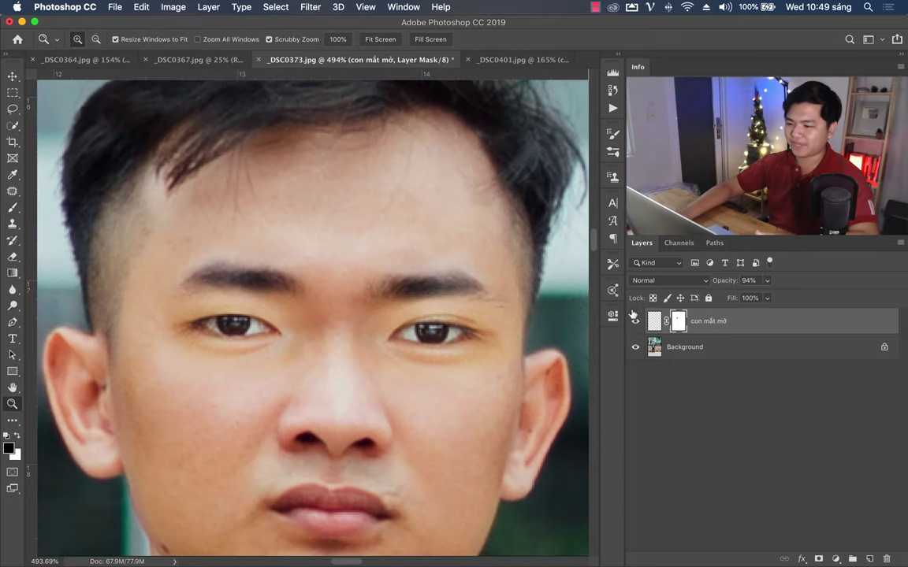
left_click(636, 321)
left_click(635, 321)
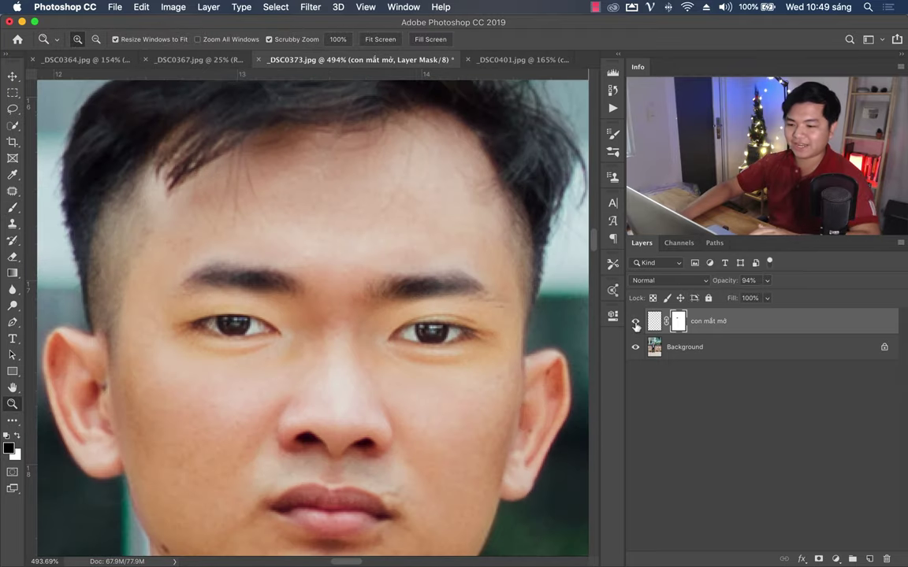
left_click(635, 321)
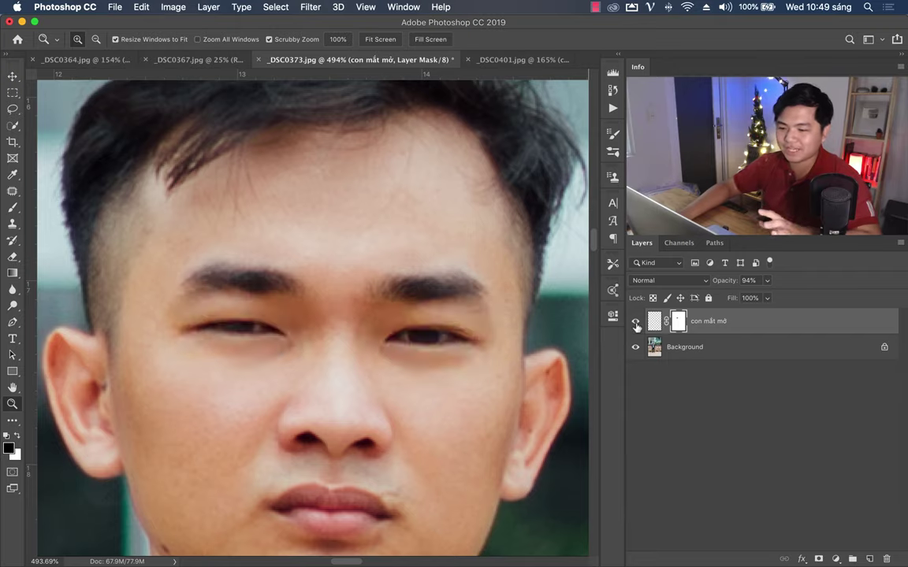
left_click(635, 321)
left_click(636, 323)
left_click(636, 323)
left_click(636, 323)
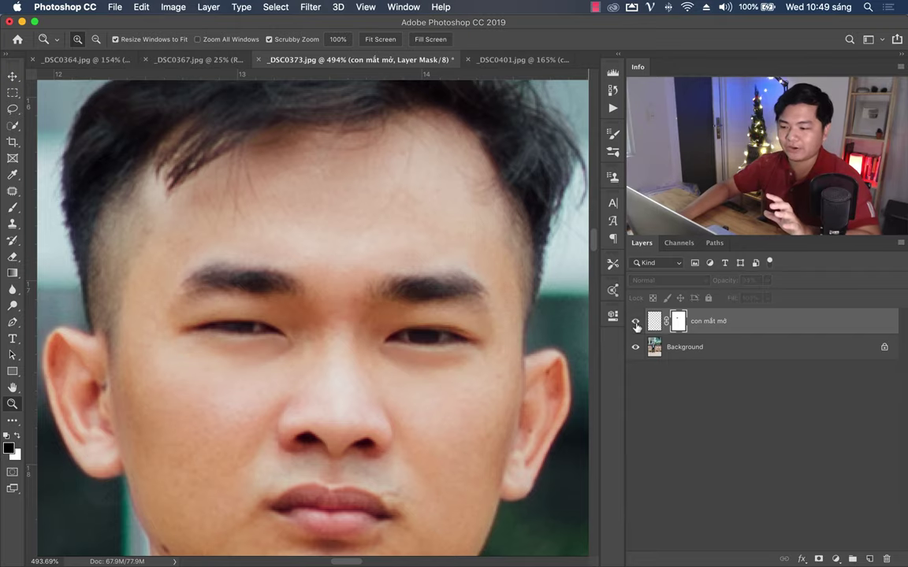
left_click(636, 323)
left_click(636, 323)
left_click(635, 323)
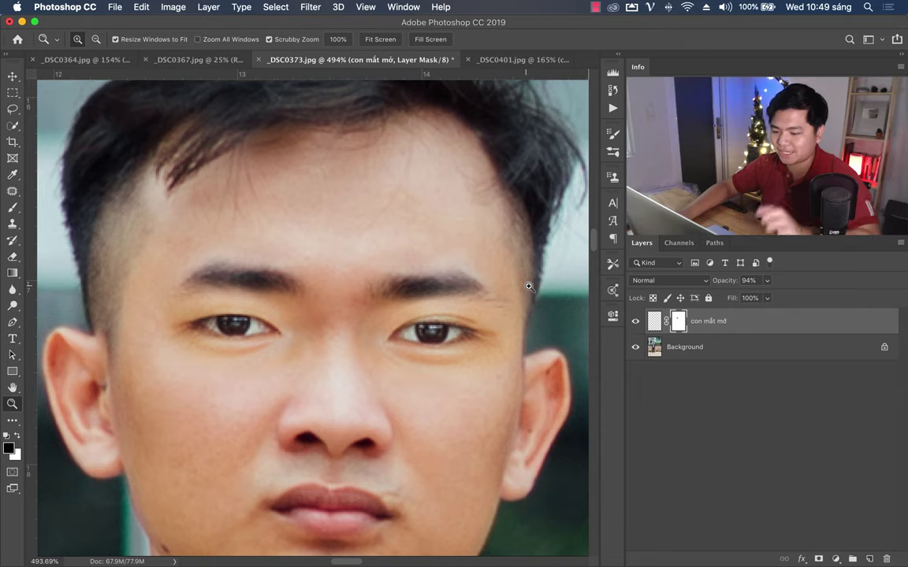
left_click_drag(532, 294, 535, 301)
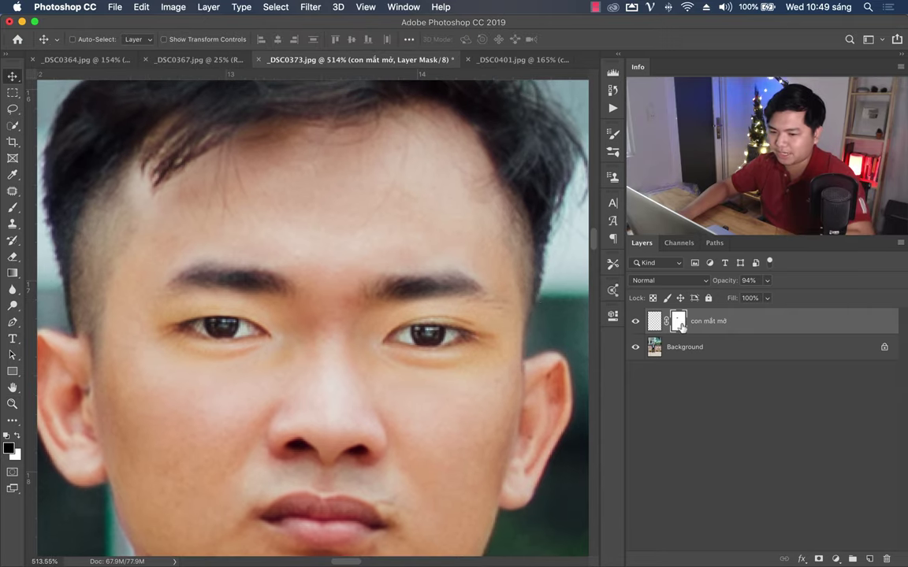
Recheck the blend by toggling the layer, leaving it visible with its image pixels targeted
left_click(13, 208)
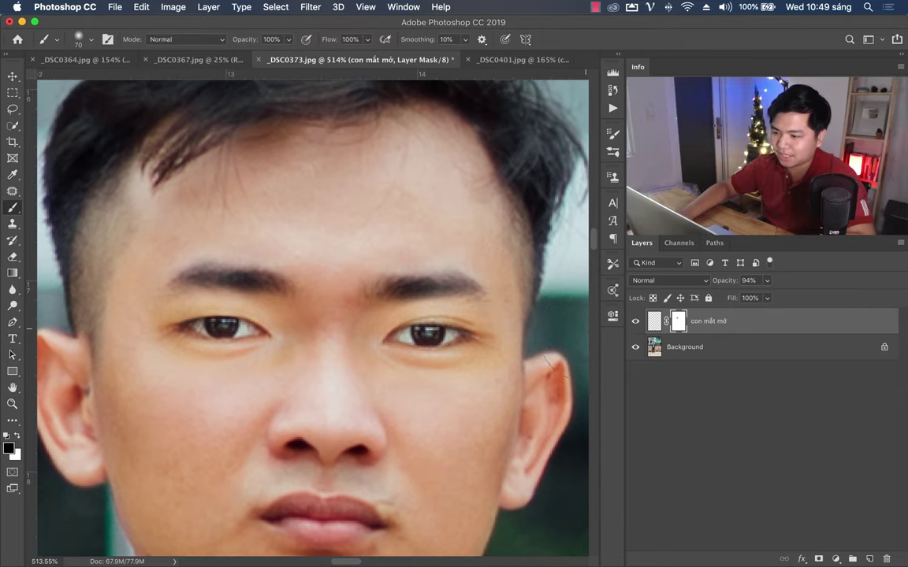
left_click(635, 321)
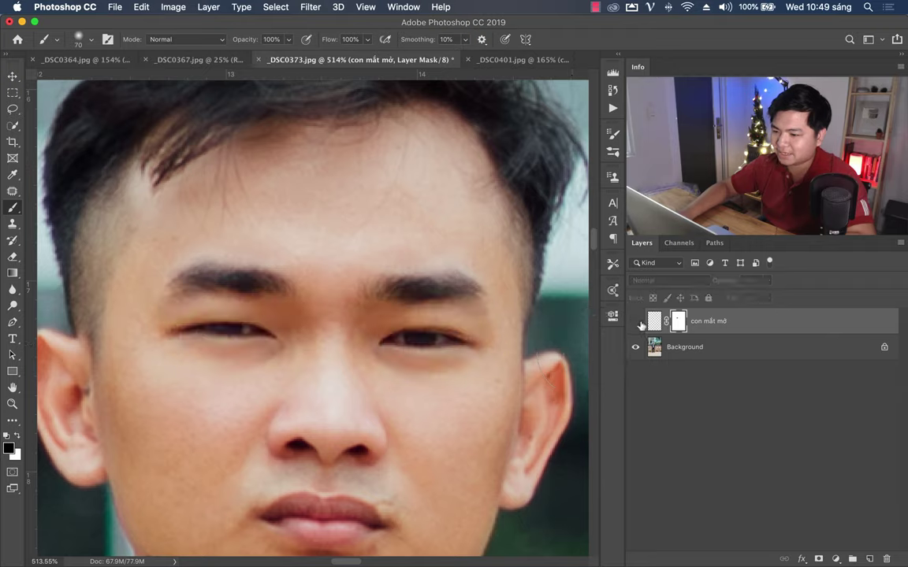
left_click(635, 321)
left_click(635, 322)
left_click(636, 321)
left_click(636, 322)
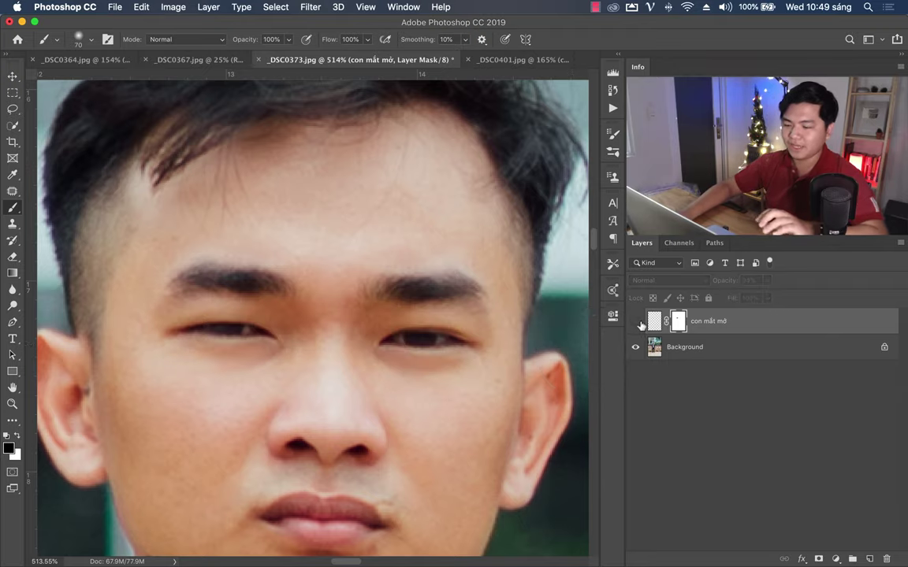
left_click(636, 322)
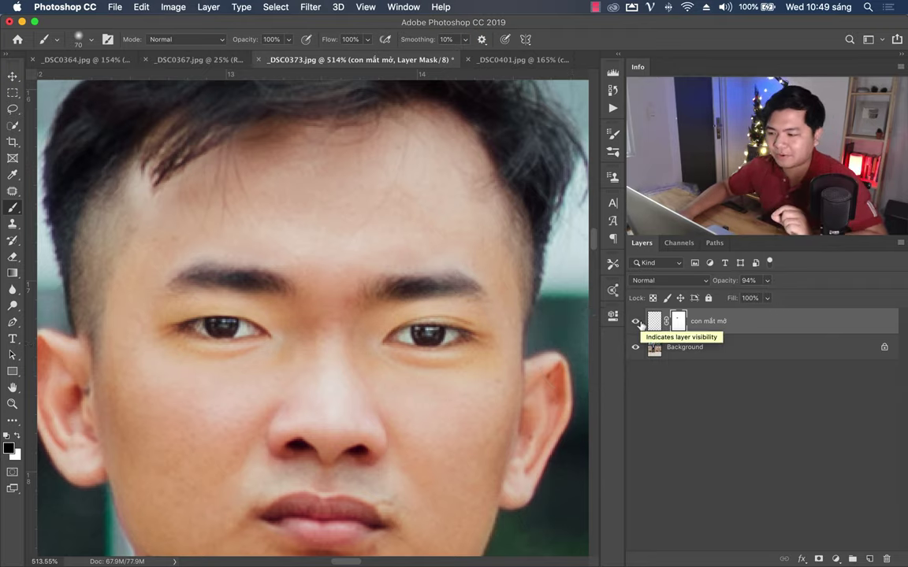
left_click(636, 321)
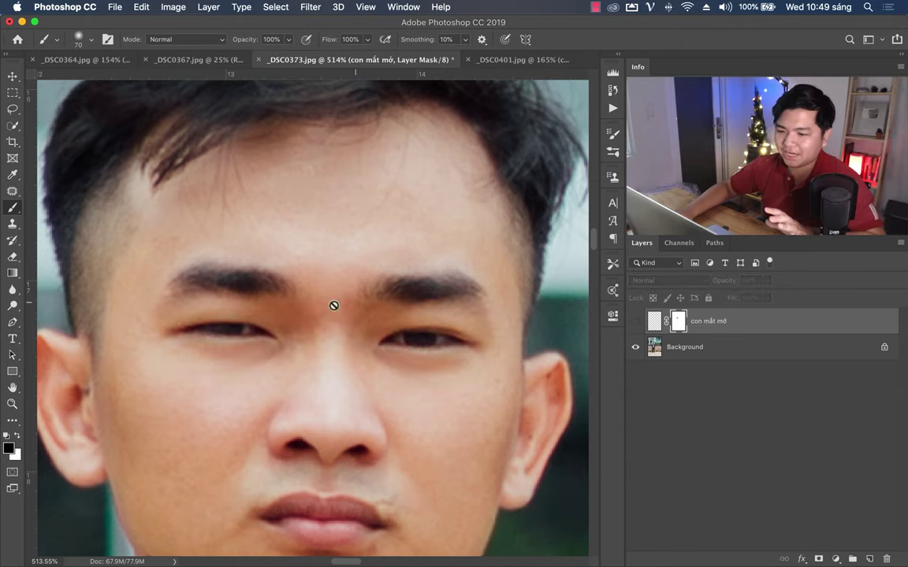
left_click(636, 322)
left_click(651, 320)
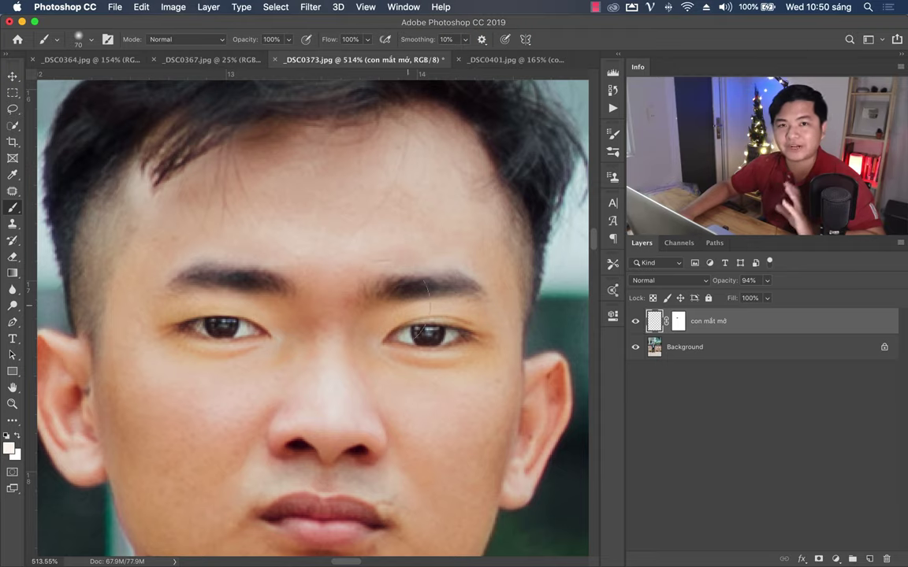
left_click(676, 321)
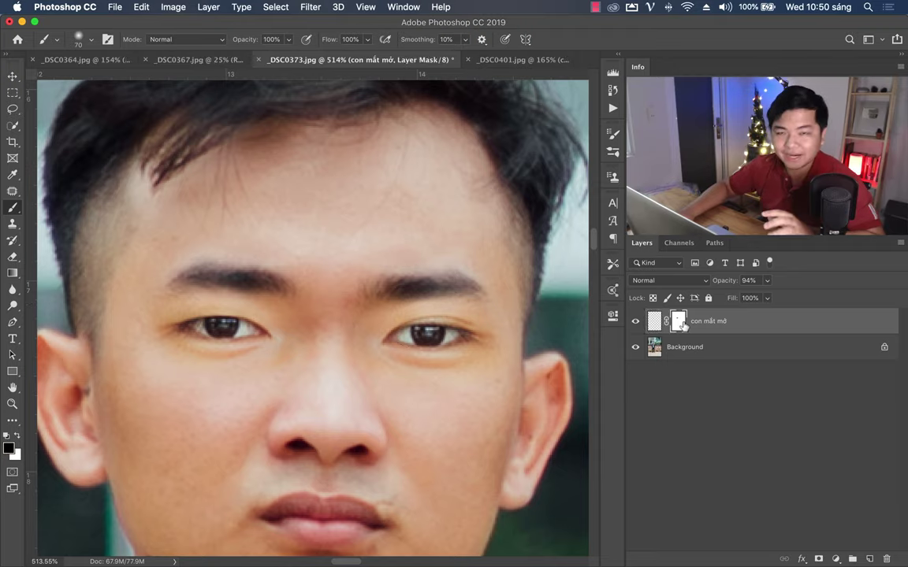
left_click(654, 322)
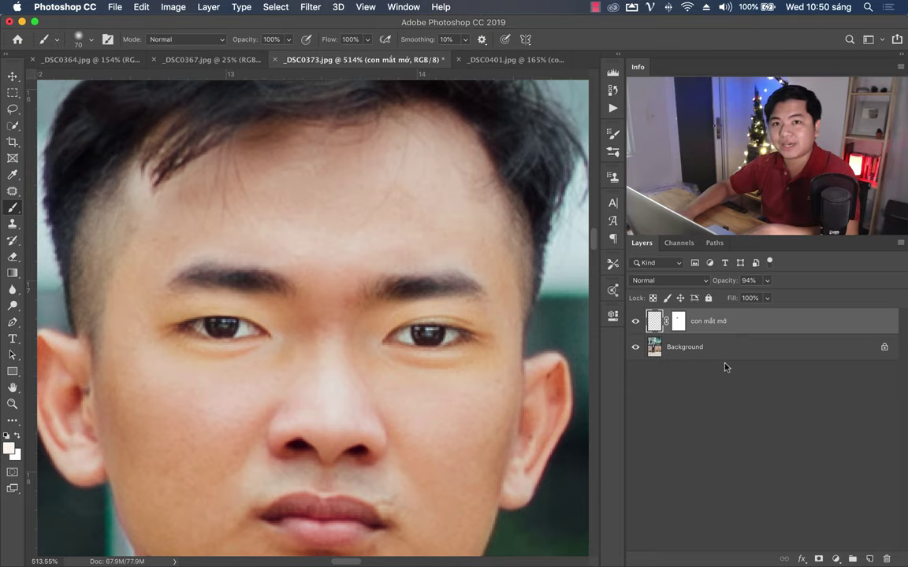
Add a Curves adjustment to the open-eyes layer with a slight RGB midtone point
key("ctrl+m")
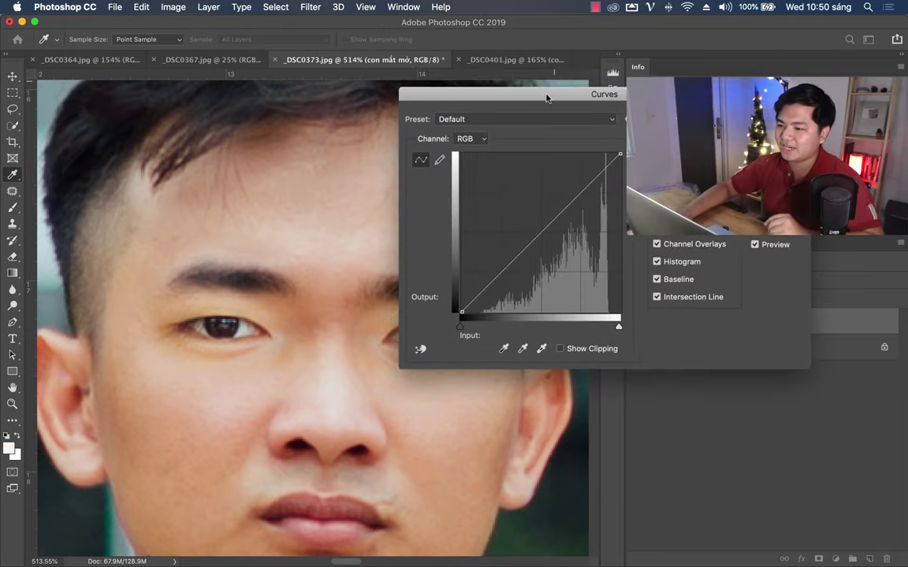
left_click_drag(562, 92, 652, 92)
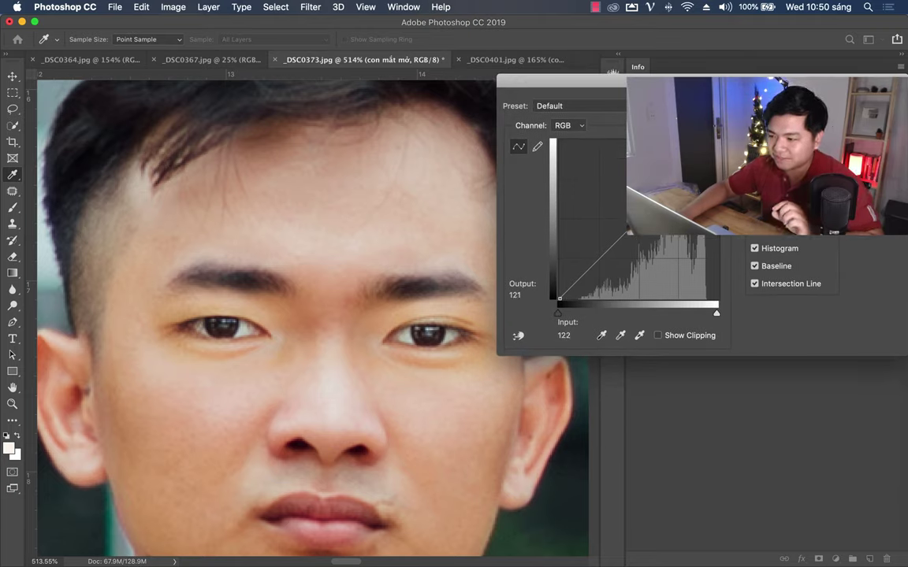
left_click_drag(635, 223, 637, 223)
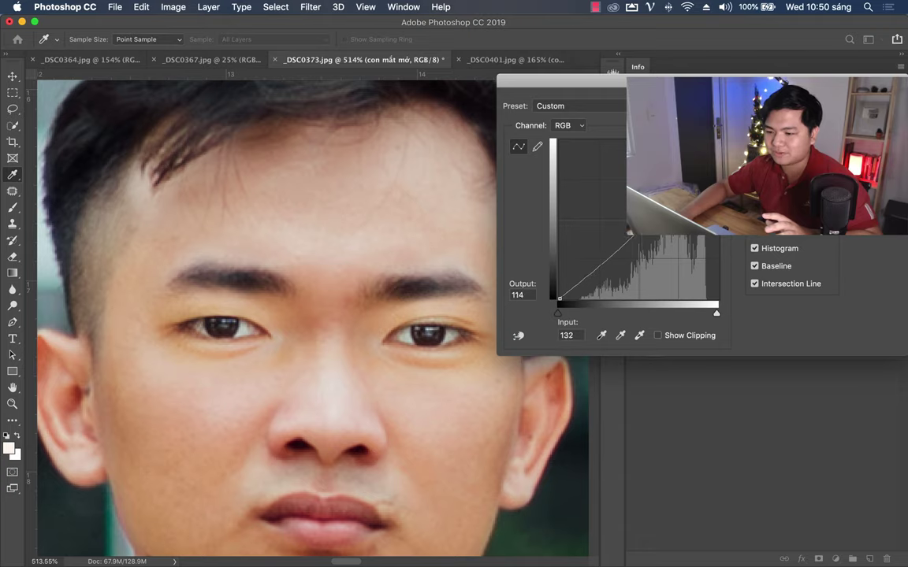
left_click_drag(640, 228, 638, 227)
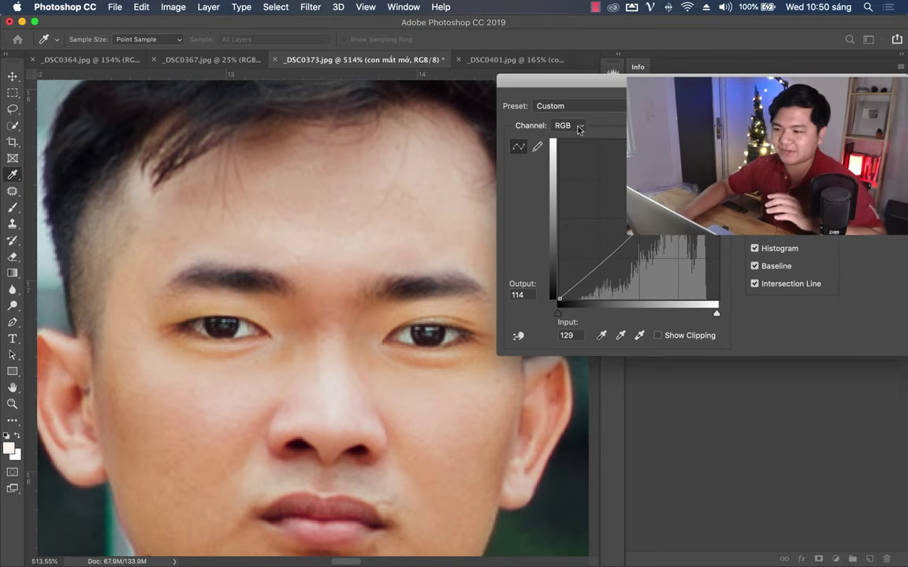
Raise the Blue curve to 136 at 128 and the Green curve to 144 at 138
left_click(578, 126)
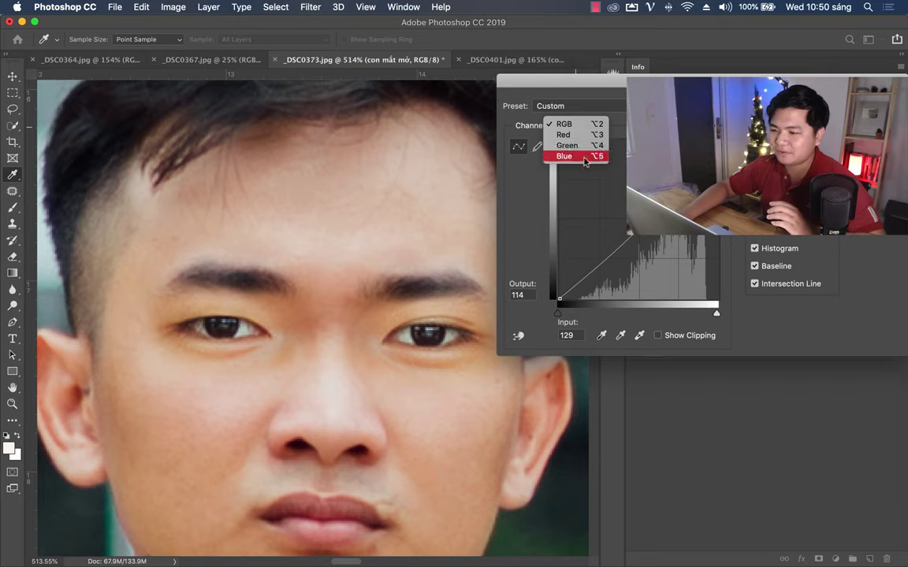
left_click(600, 158)
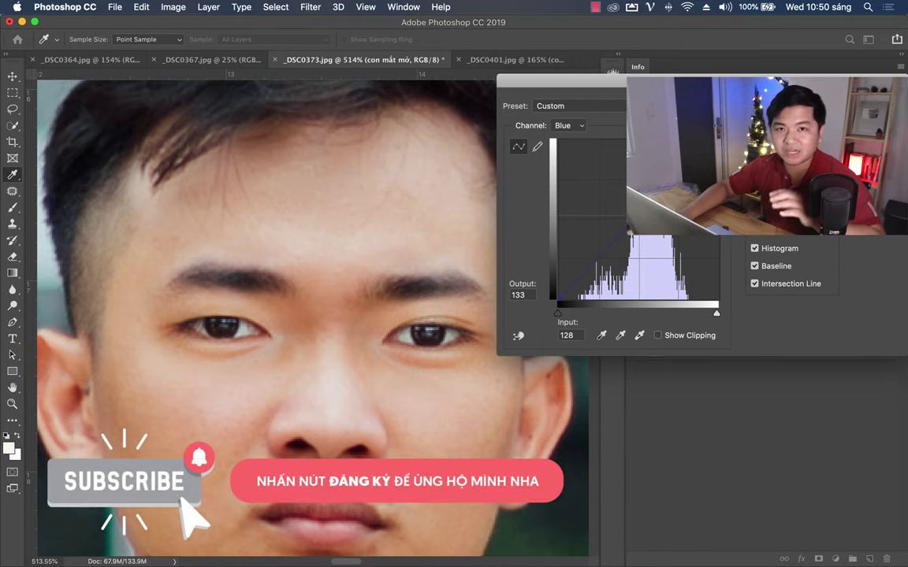
key("Up")
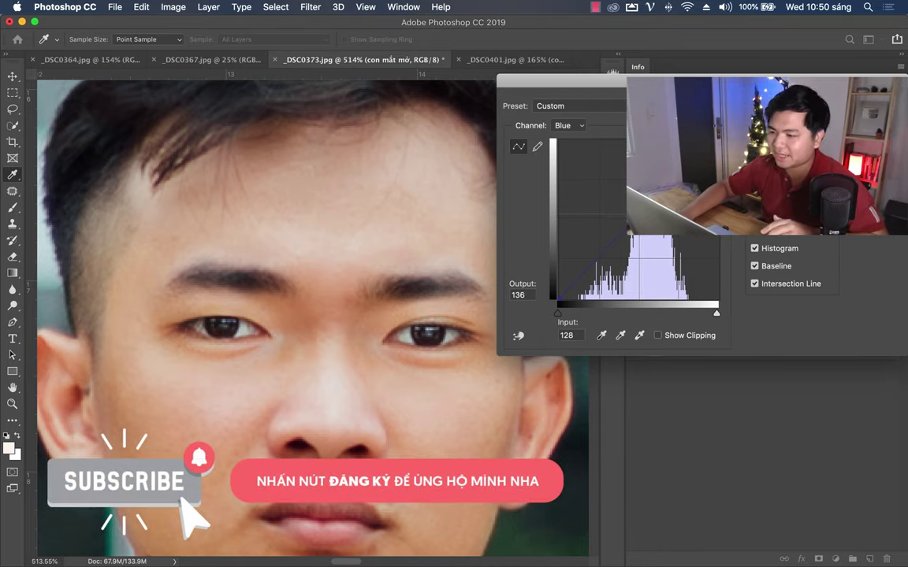
left_click(575, 125)
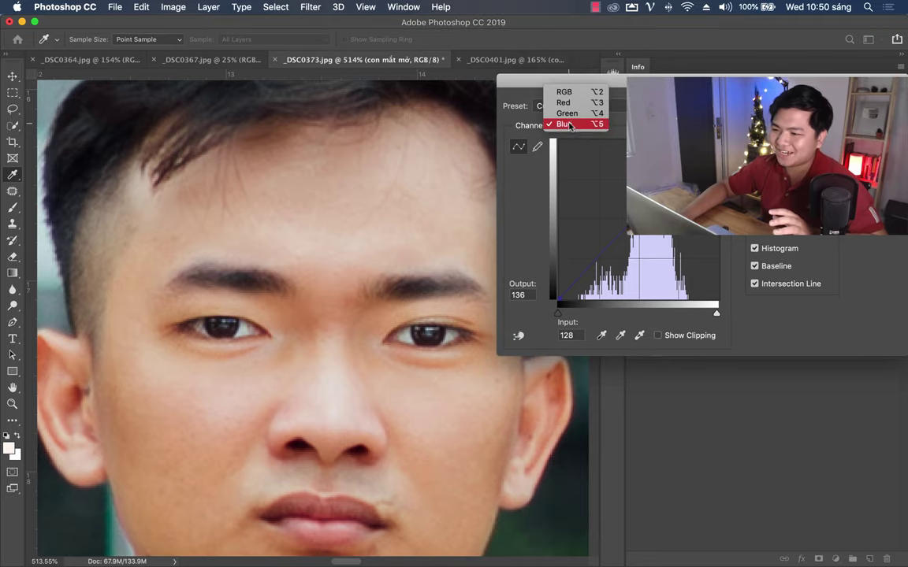
left_click(567, 114)
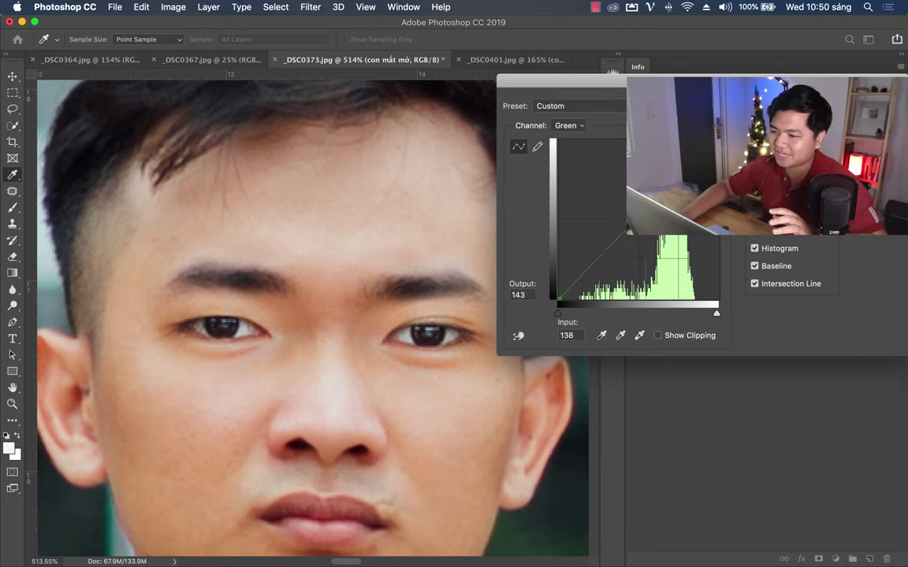
left_click_drag(647, 215, 645, 209)
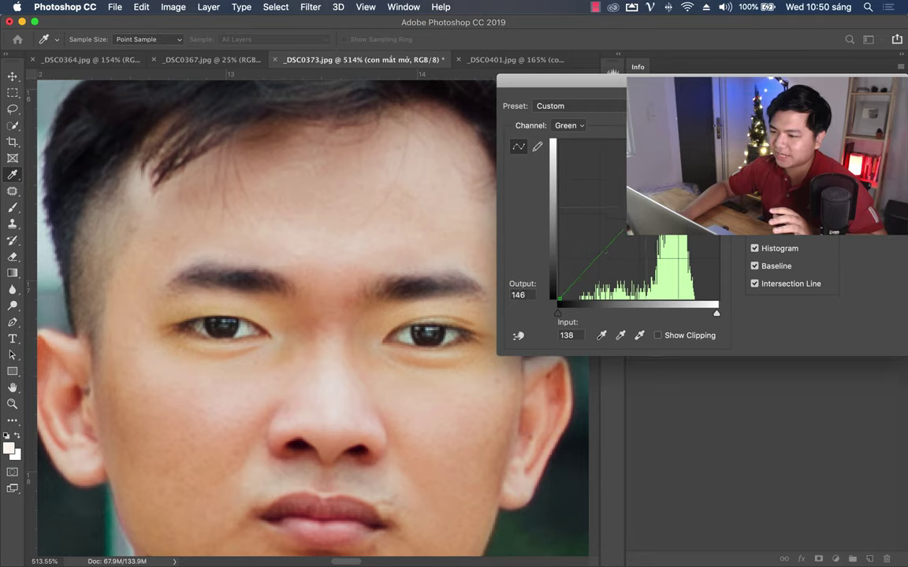
key("Down")
key("Down")
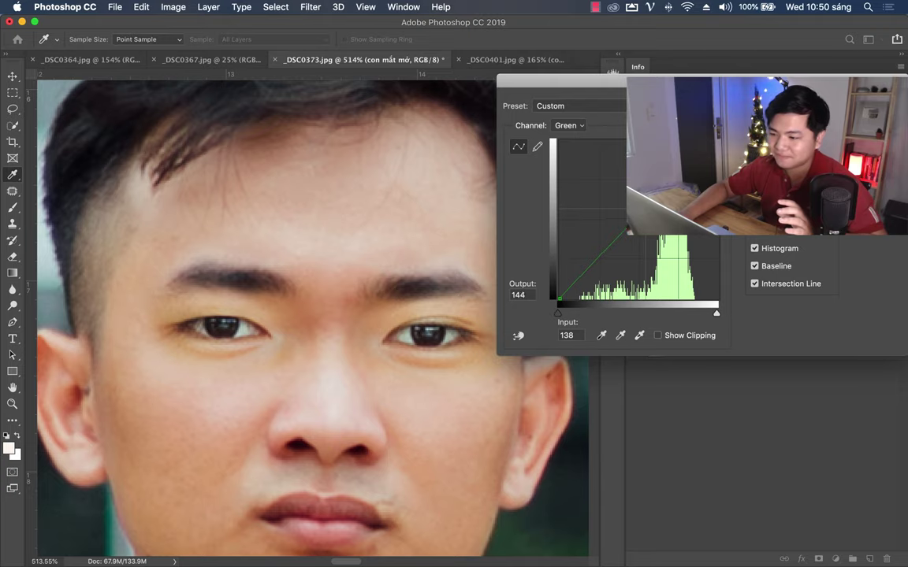
Apply the colour curves and toggle the open-eyes layer to compare it with the face
key("Return")
key("b")
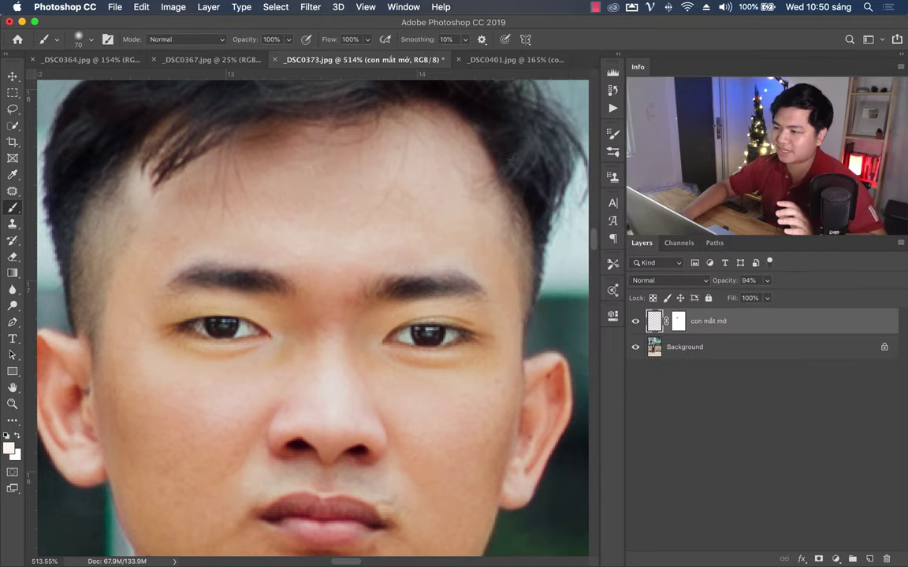
key("z")
left_click_drag(361, 265, 264, 274)
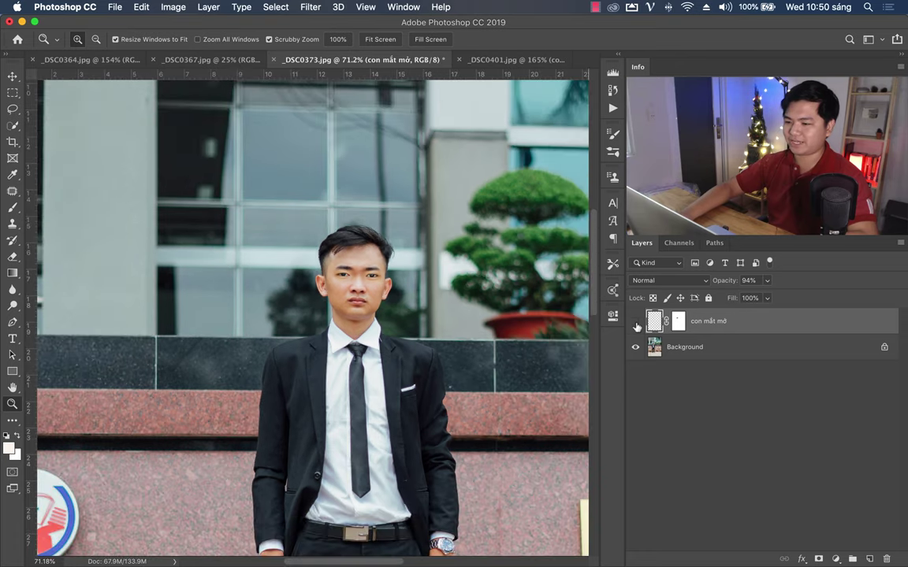
left_click(636, 323)
left_click(636, 324)
left_click(636, 324)
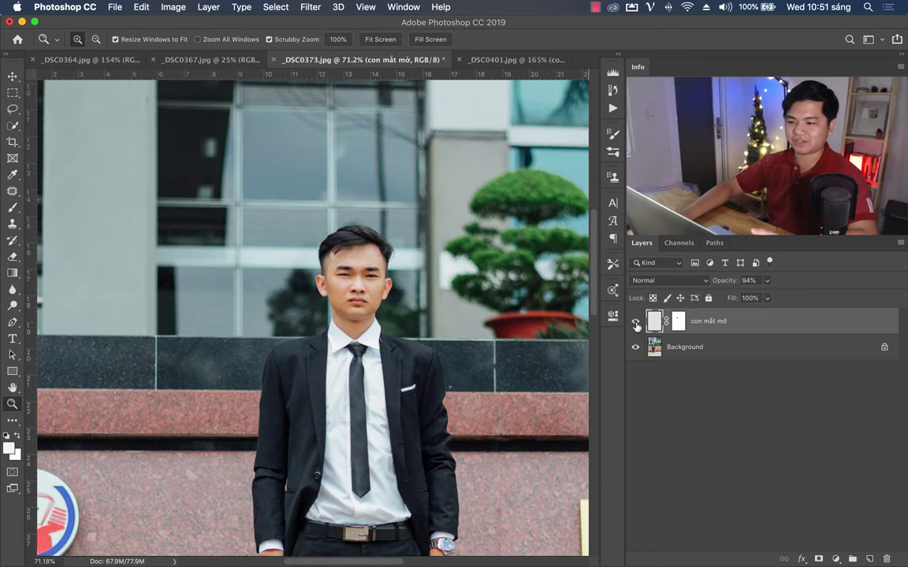
left_click_drag(355, 280, 442, 270)
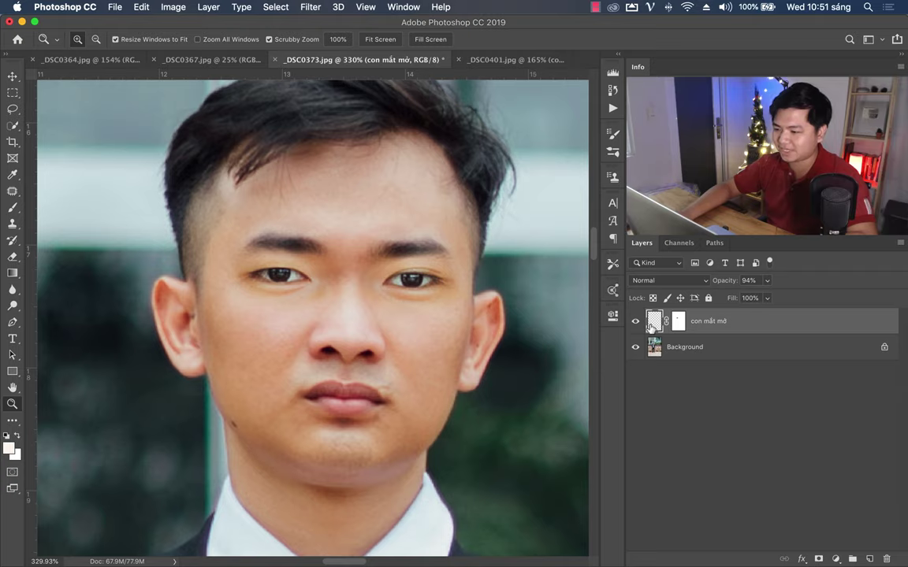
Darken the open-eyes layer with an RGB curve set to output 113 at input 125
key("super+m")
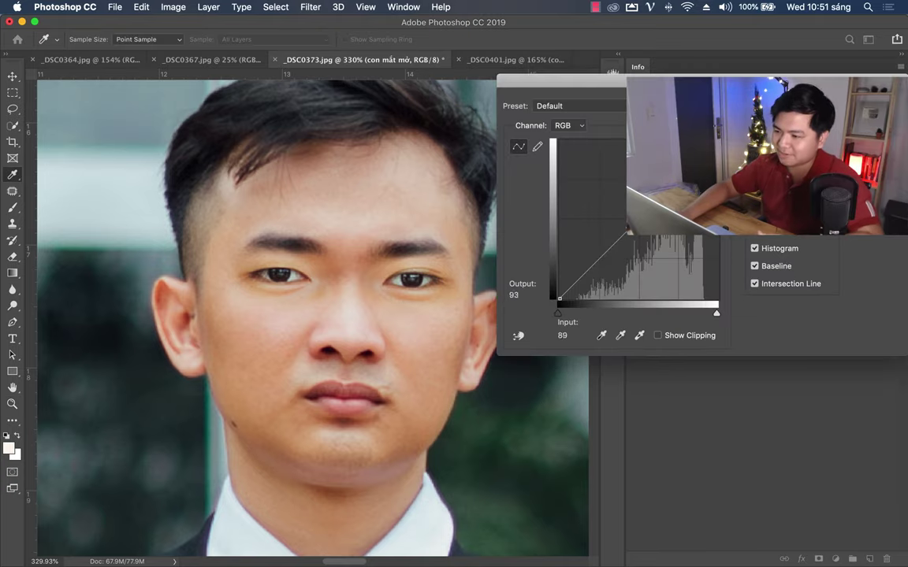
left_click_drag(636, 221, 636, 231)
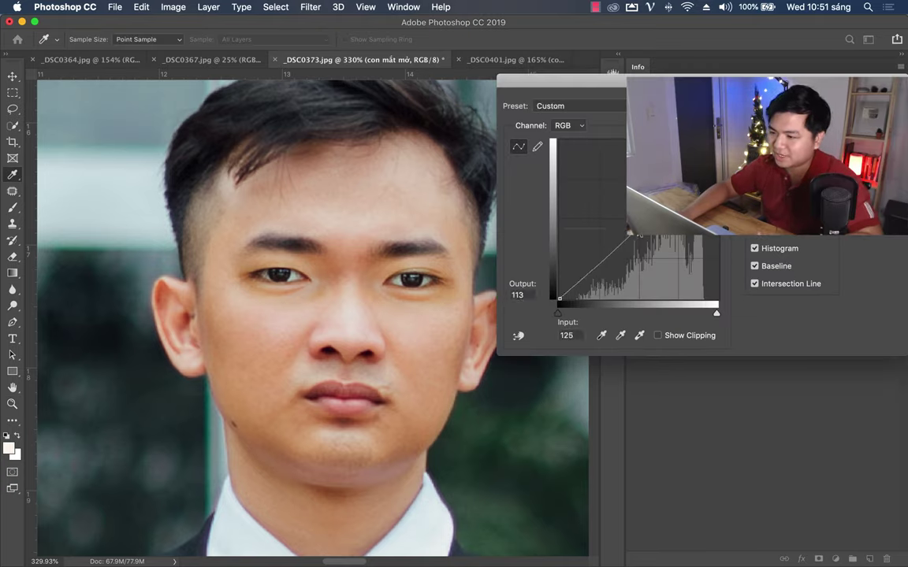
key("Return")
key("z")
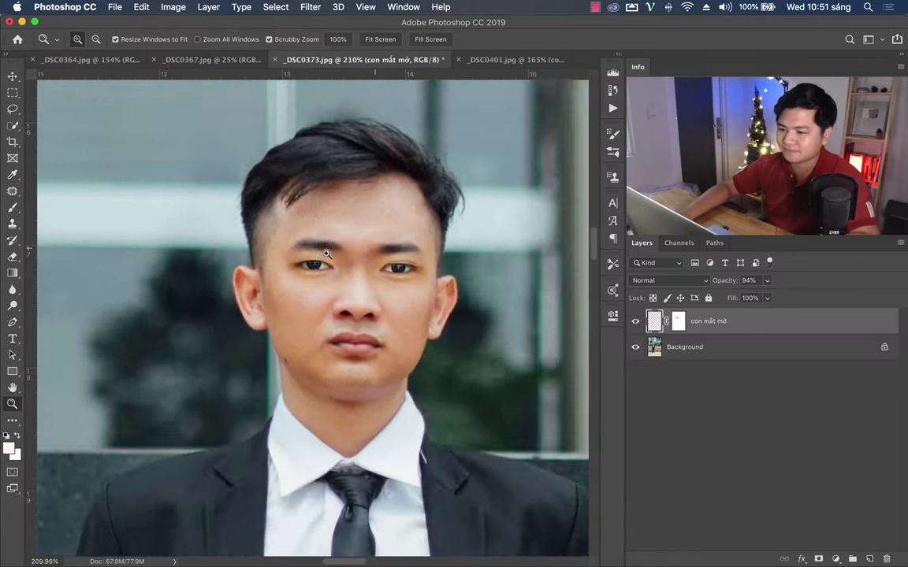
mouse_move(339, 224)
left_mouse_down()
mouse_move(268, 272)
mouse_move(249, 311)
left_mouse_up()
Show the rulers and zoom in on the man's face
key("ctrl+r")
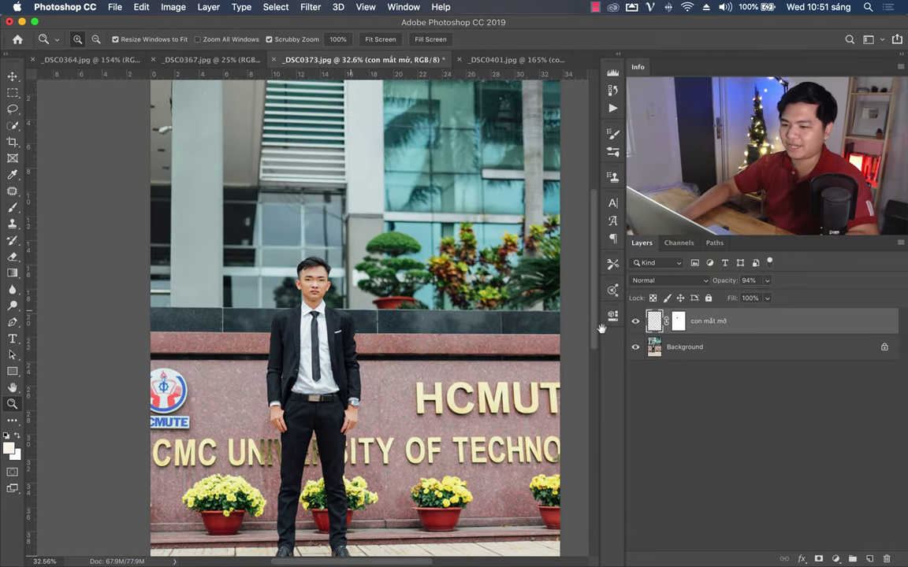
left_click_drag(311, 241, 222, 199)
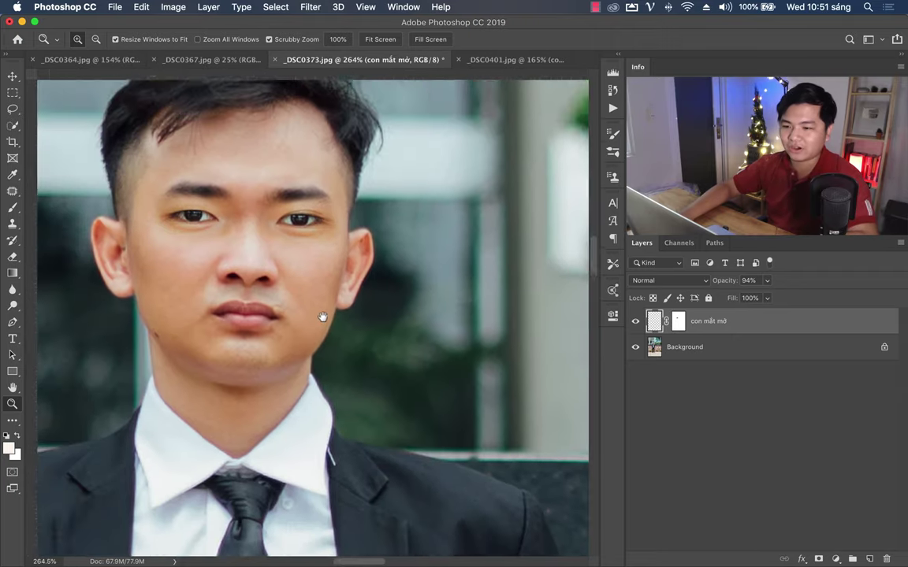
left_click_drag(323, 296, 311, 298)
left_click(13, 211)
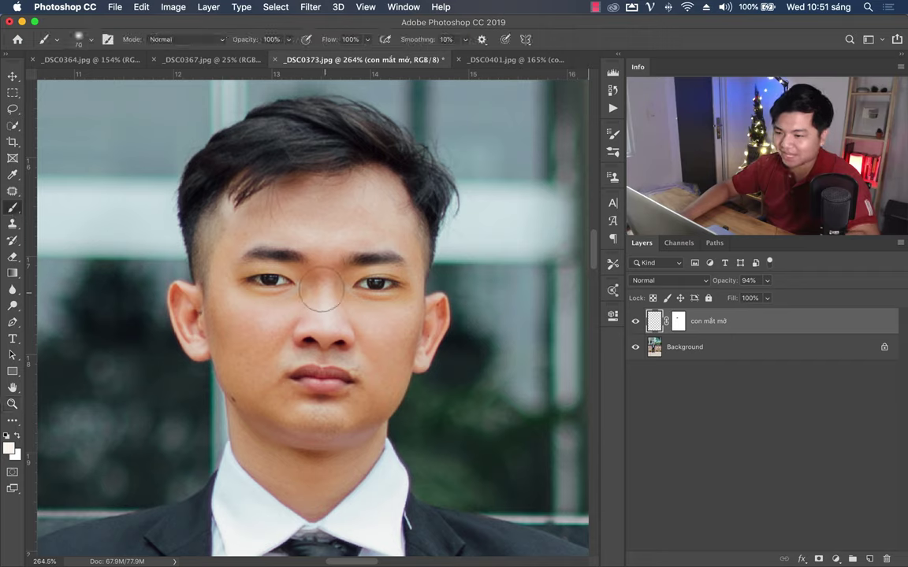
Paint black on the 'con mắt mở' layer mask around the eyes, undoing one stroke
left_click(679, 323)
key("x")
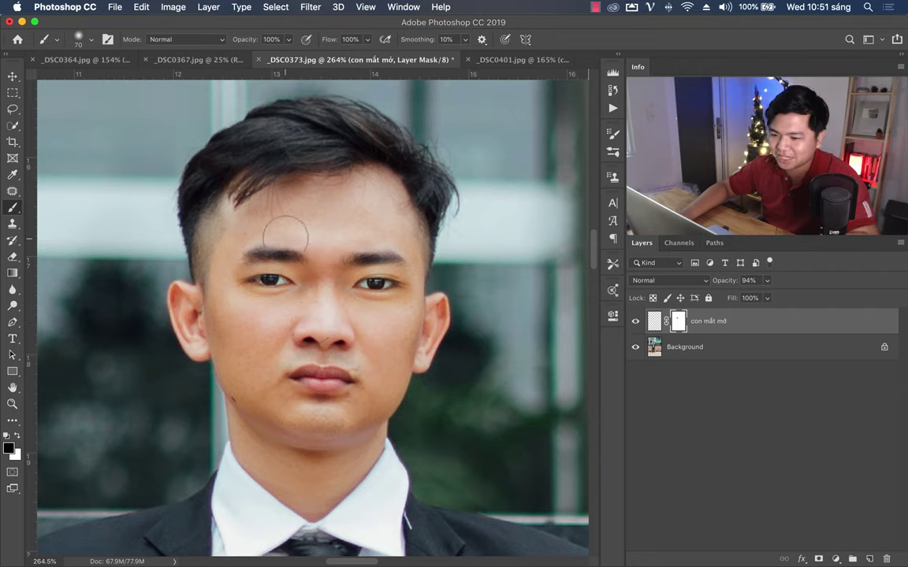
key("ctrl+z")
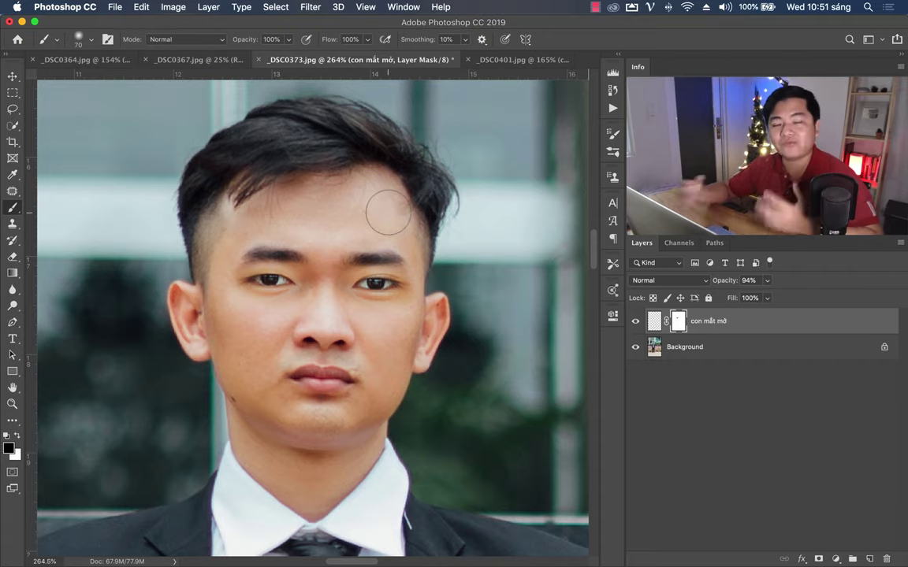
key("z")
left_click_drag(351, 232, 302, 235)
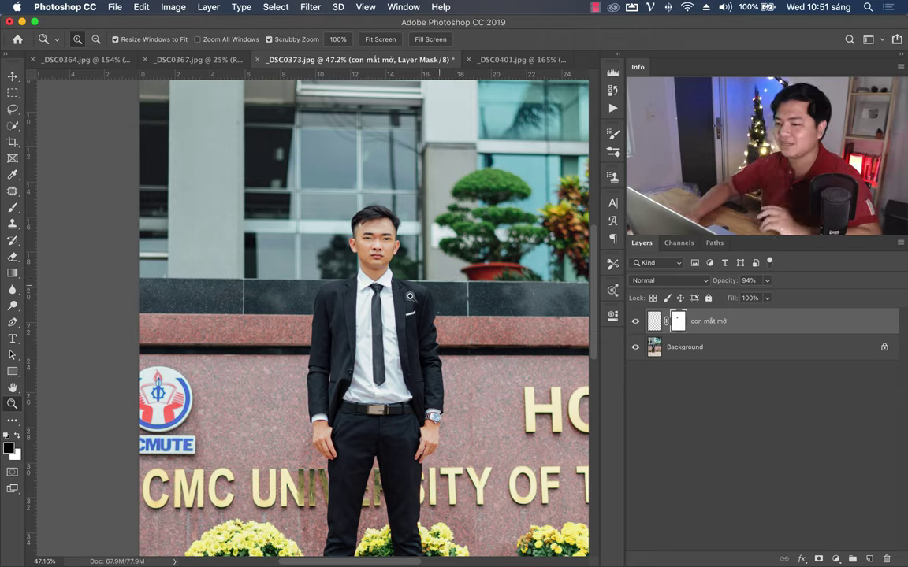
Flatten _DSC0373.jpg into a single Background layer
left_click_drag(379, 238, 392, 285)
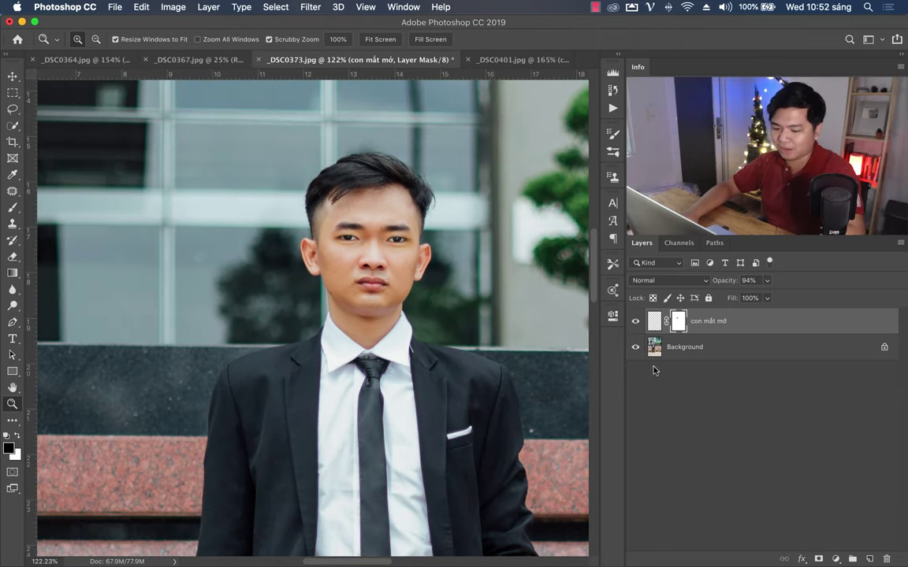
key("ctrl+e")
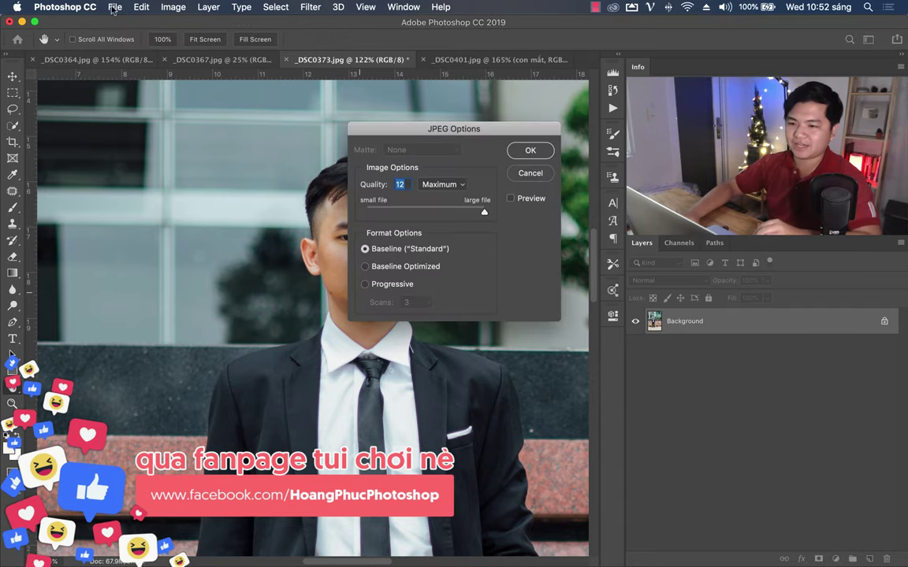
Save the flattened _DSC0373.jpg as a JPEG at Quality 12 (Maximum), Baseline
key("Escape")
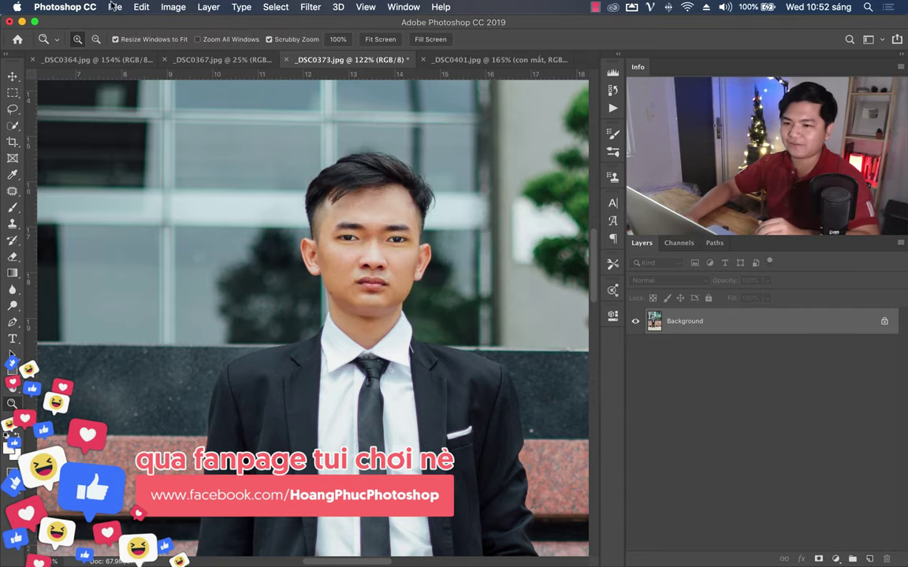
left_click(114, 6)
left_click(157, 124)
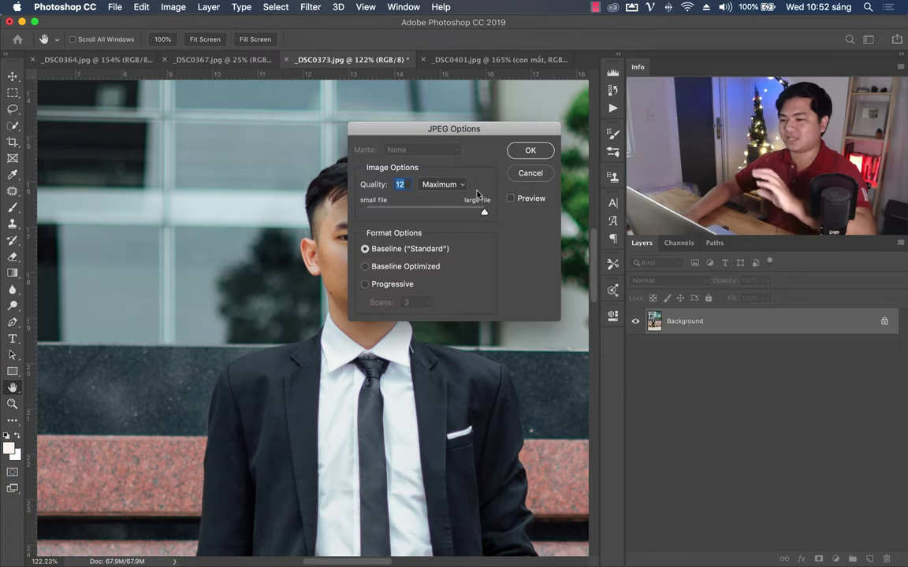
key("Return")
key("z")
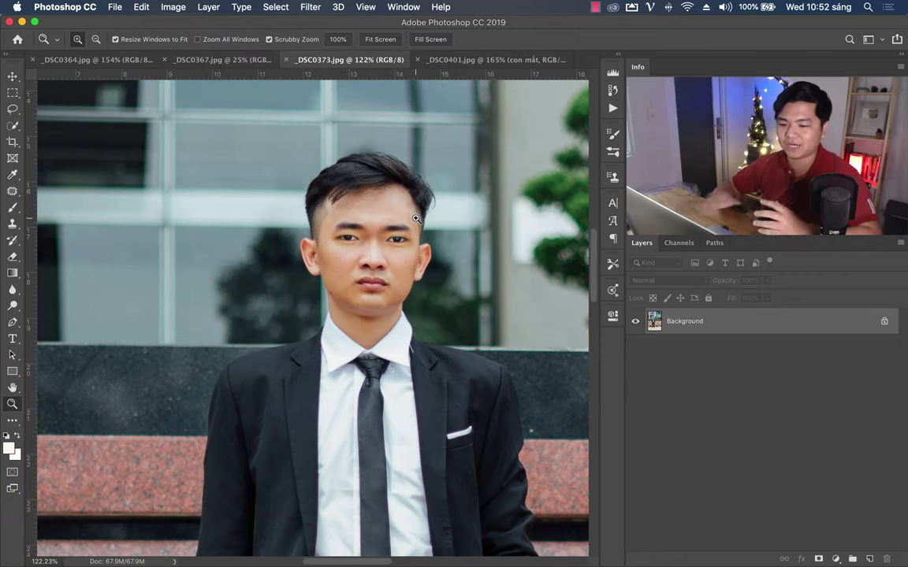